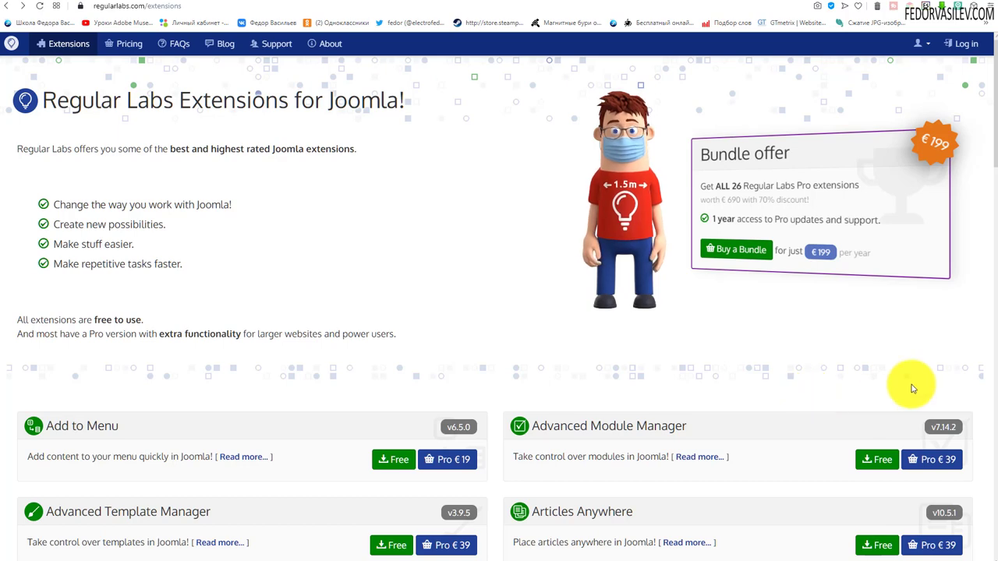
Find the Tooltips extension in the Regular Labs extension list and open its page.
left_click_drag(994, 148, 993, 417)
scroll(994, 417, "down", 4)
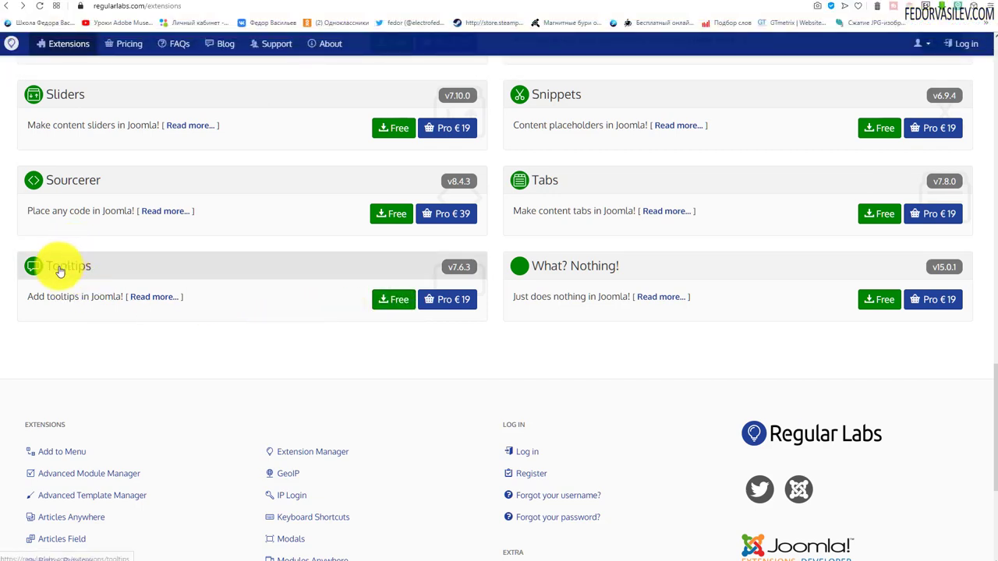
left_click(56, 268)
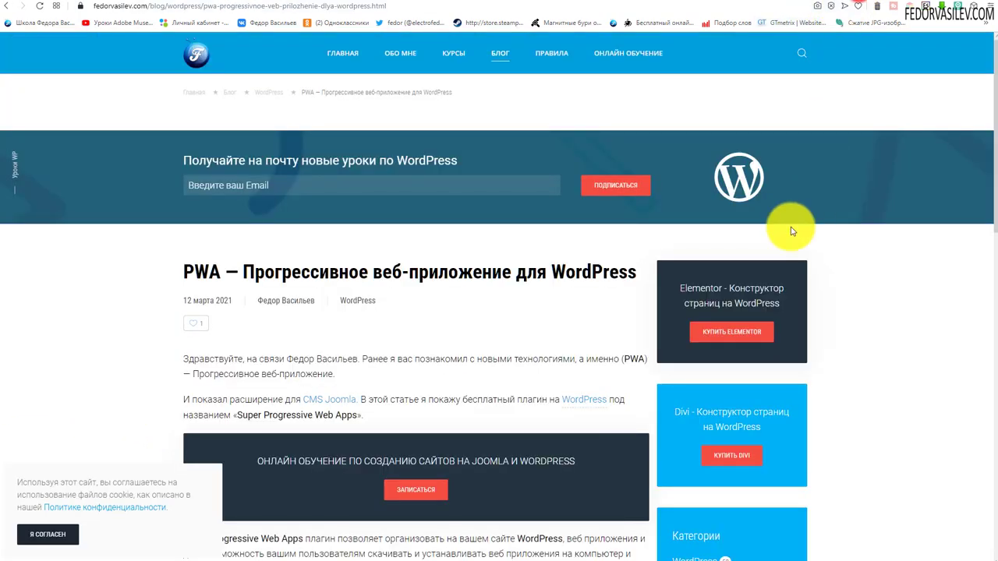
Accept the cookie notice on the blog's PWA article and try out the tooltip on its WordPress link.
left_click(65, 537)
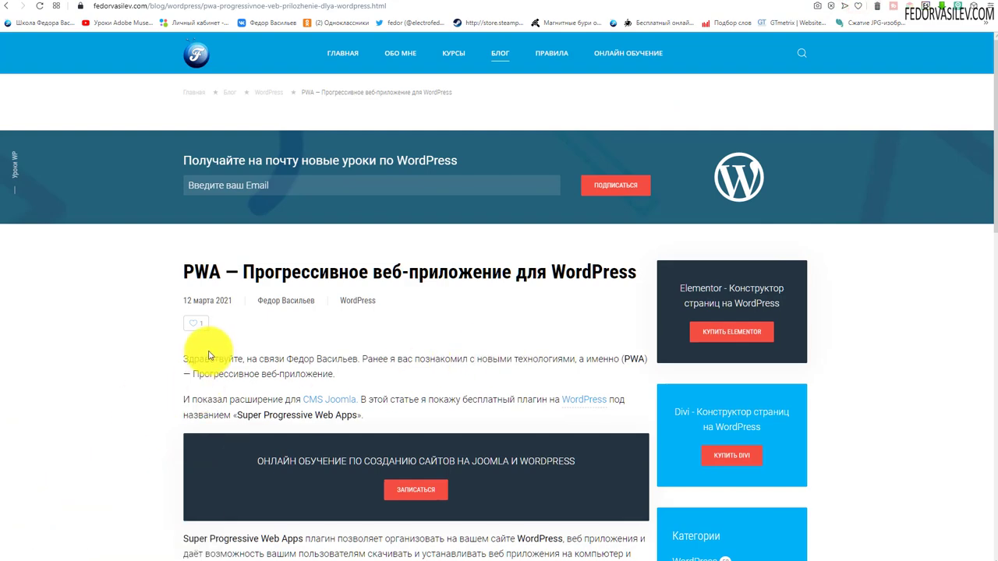
scroll(209, 355, "down", 2)
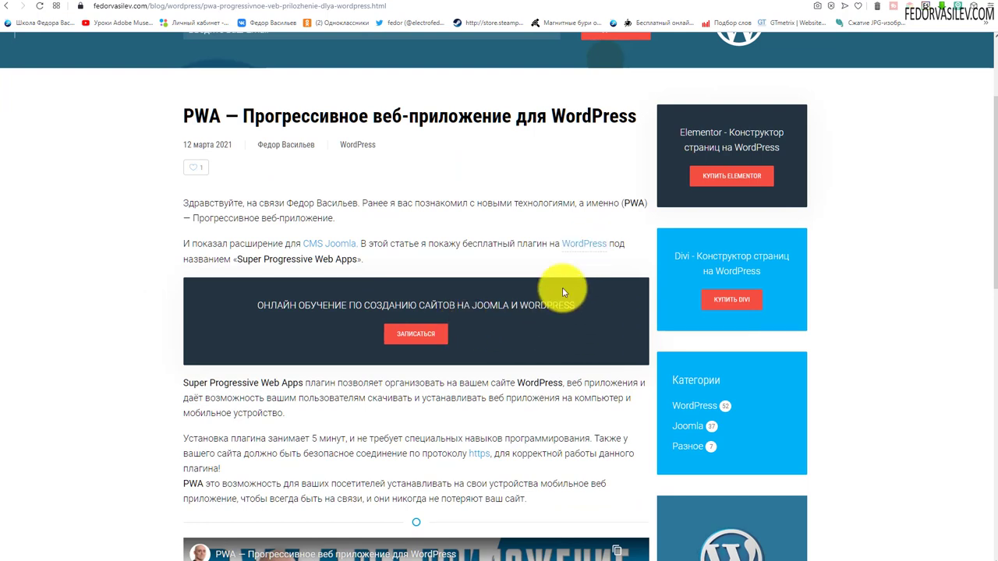
mouse_move(578, 247)
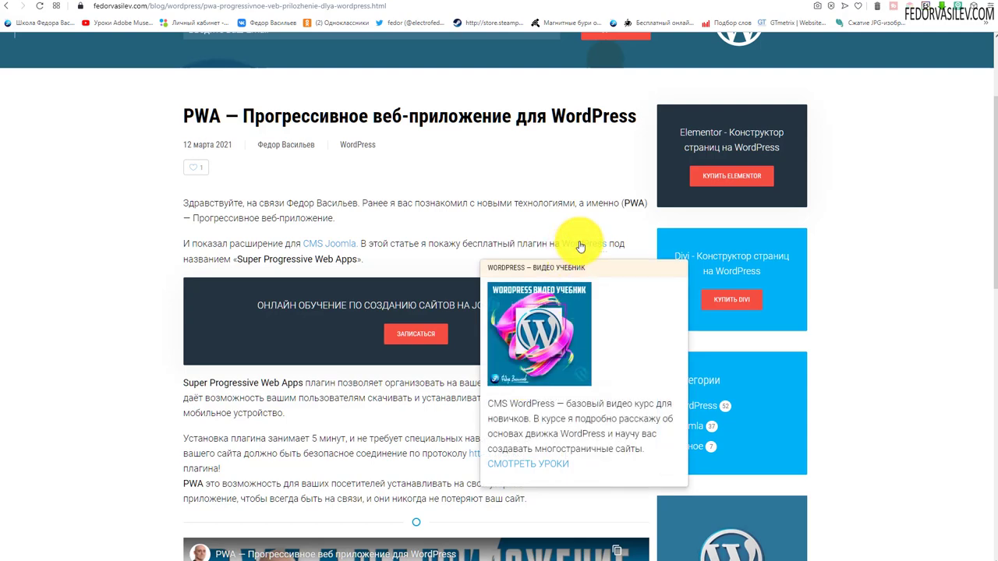
scroll(486, 233, "up", 2)
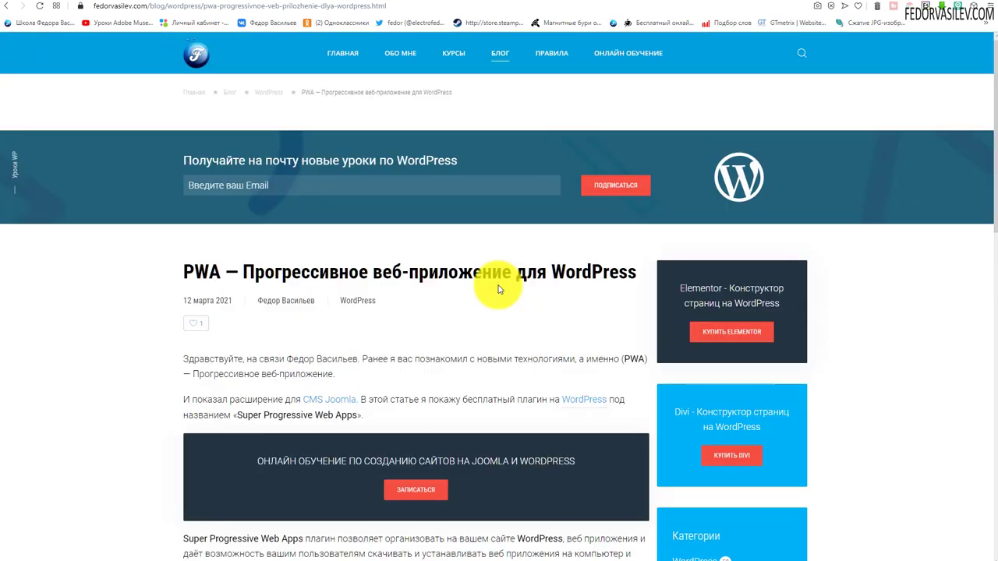
left_click(566, 400)
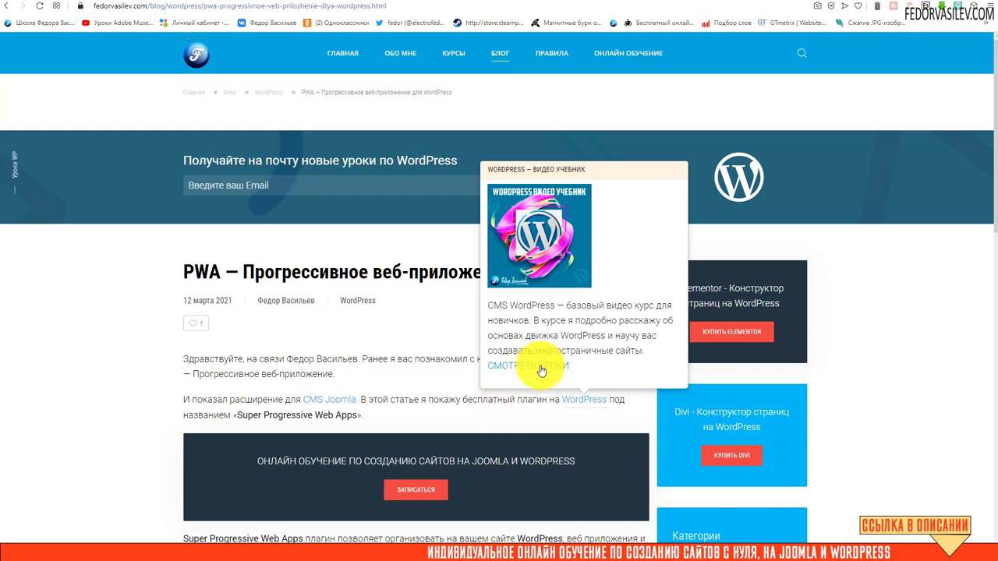
left_click(508, 413)
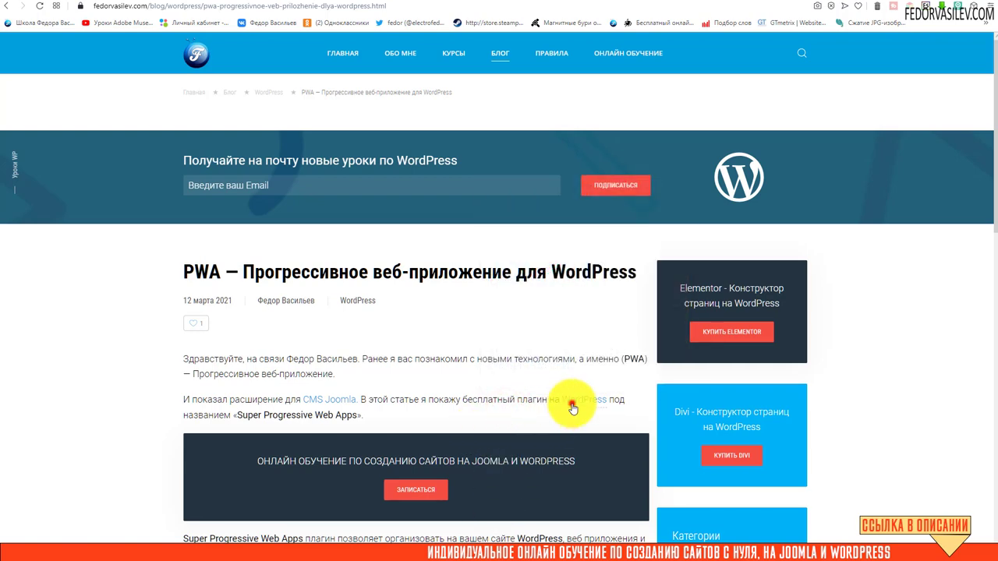
left_click(575, 417)
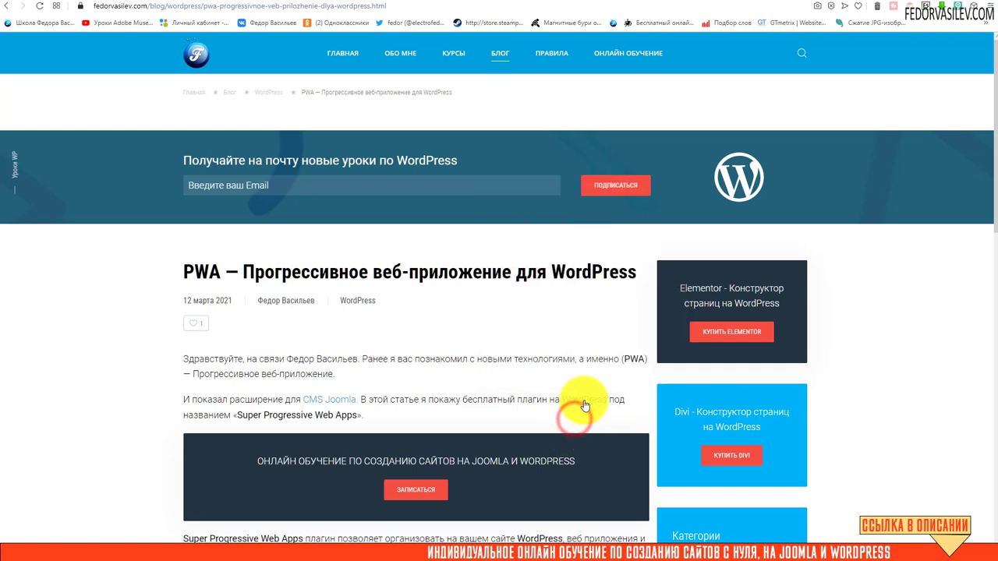
left_click(571, 453)
Try out the tooltips on the "дату релиза" and "получить премиум Тему WordPress" links of the blog's rules page.
left_click(642, 240)
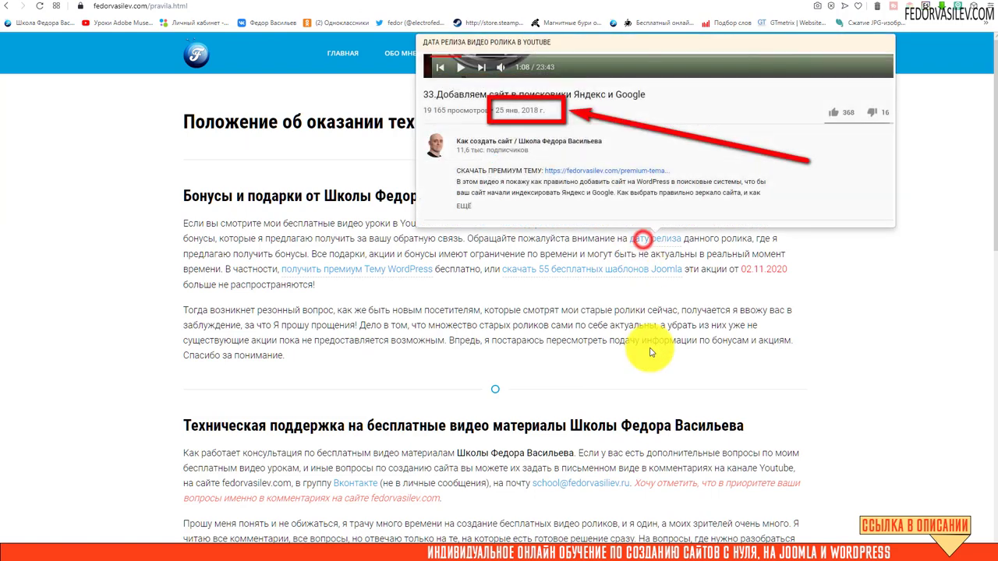
left_click(528, 295)
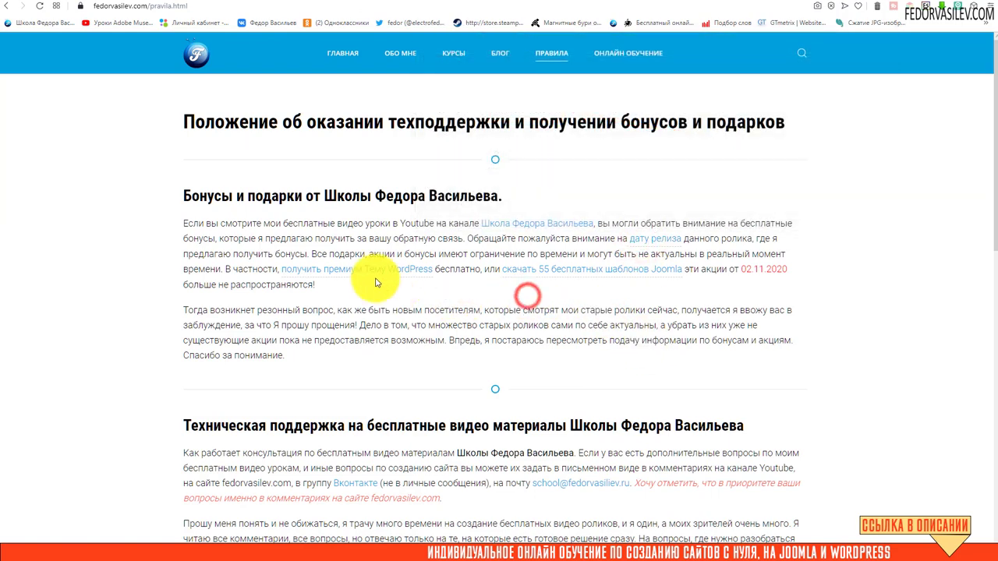
left_click(375, 278)
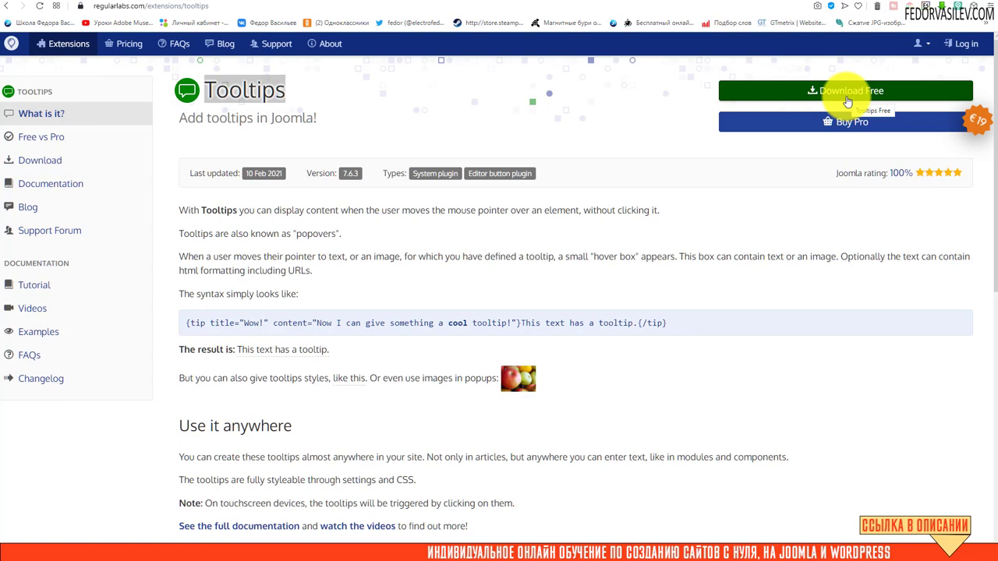
Switch to the Joomla administrator's extension installer and search the extensions directory for Tooltips.
left_click(774, 3)
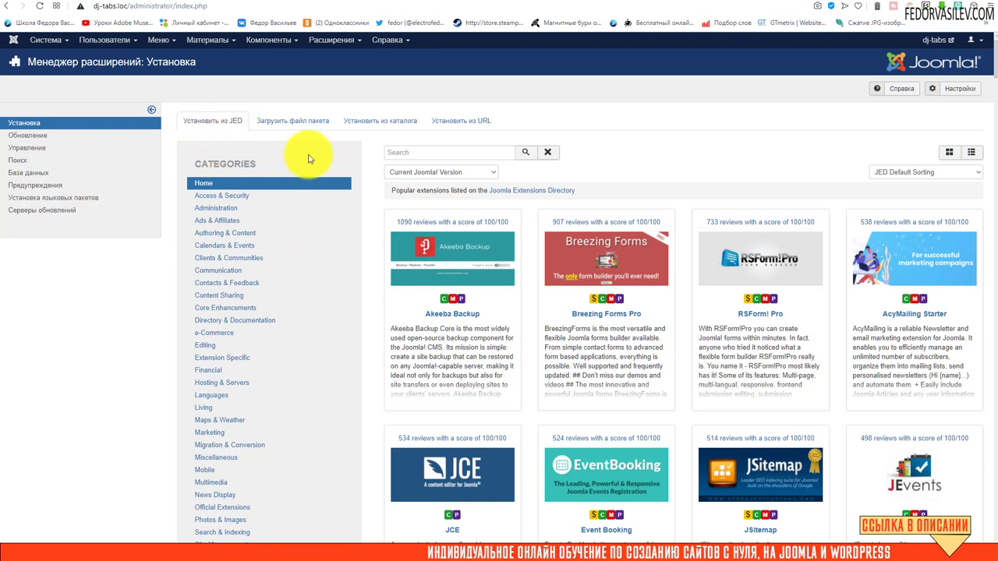
right_click(421, 154)
left_click(443, 233)
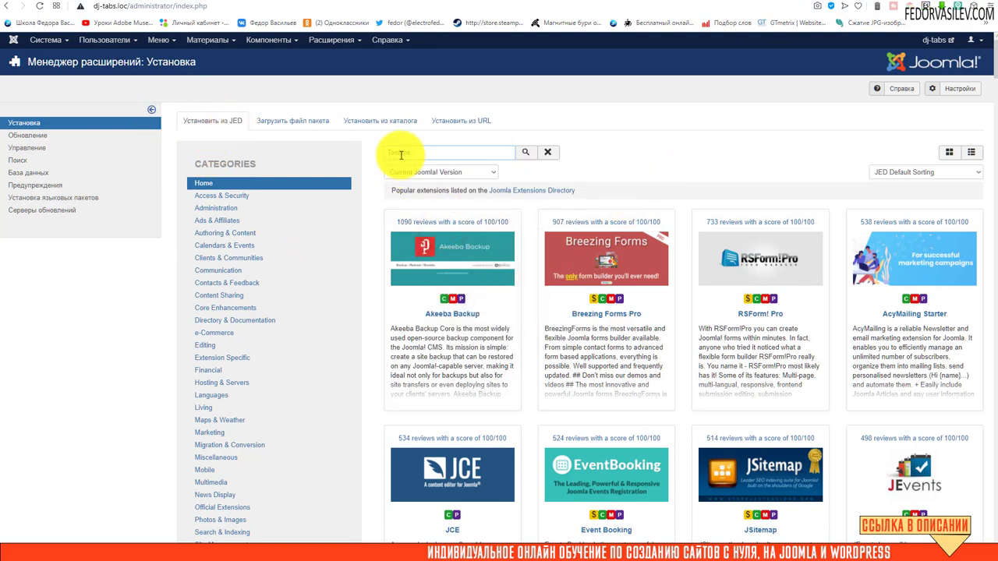
left_click(522, 154)
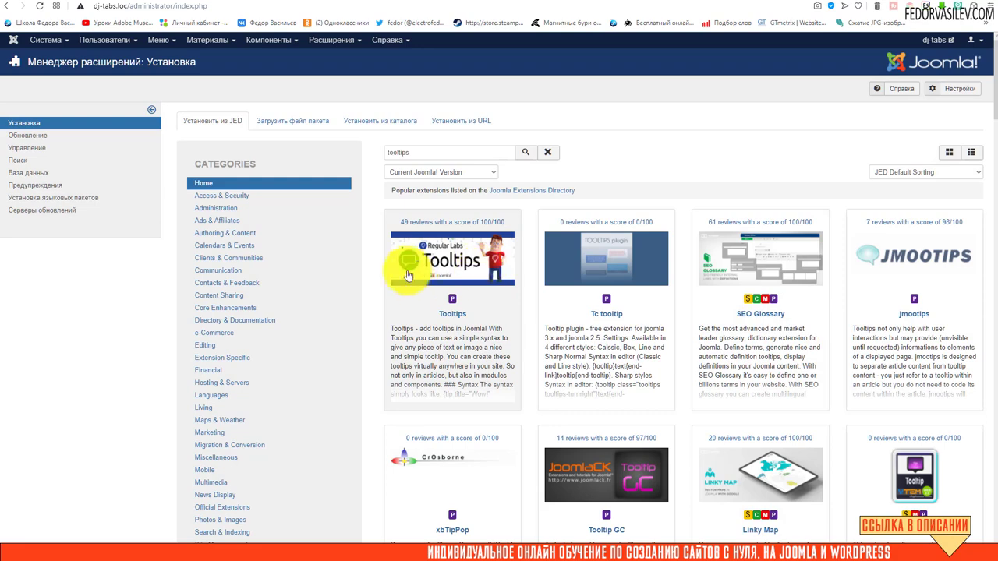
Install the Regular Labs Tooltips extension from the search results and confirm the installation.
left_click(418, 266)
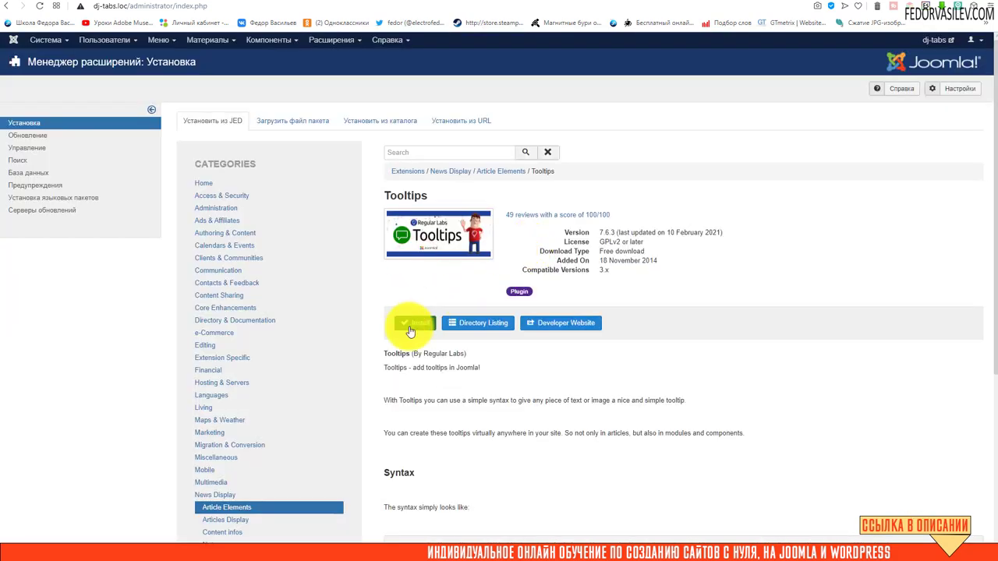
left_click(411, 327)
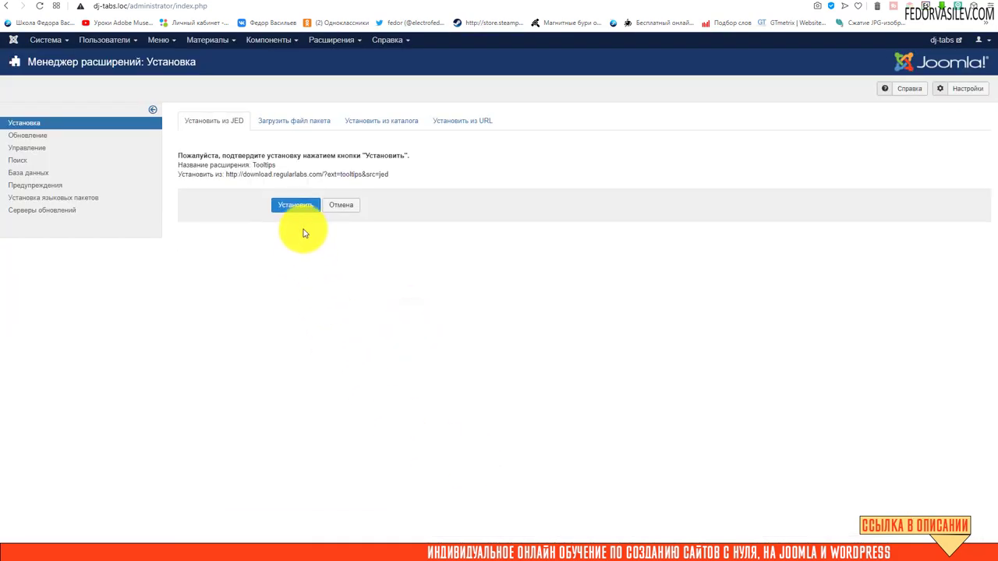
left_click(304, 207)
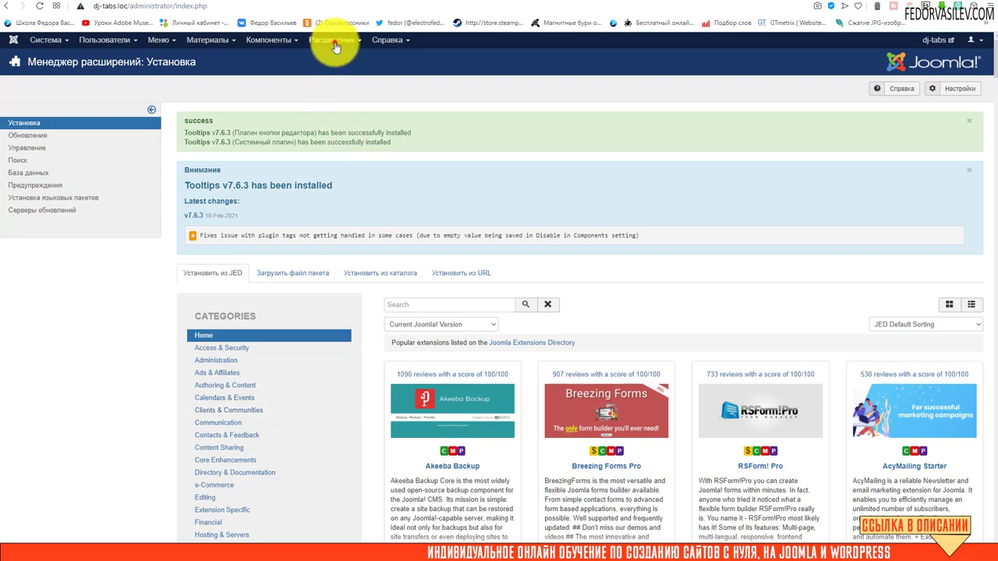
Open the plugin manager and locate the System and Button plugins of Regular Labs Tooltips.
left_click(332, 40)
left_click(341, 92)
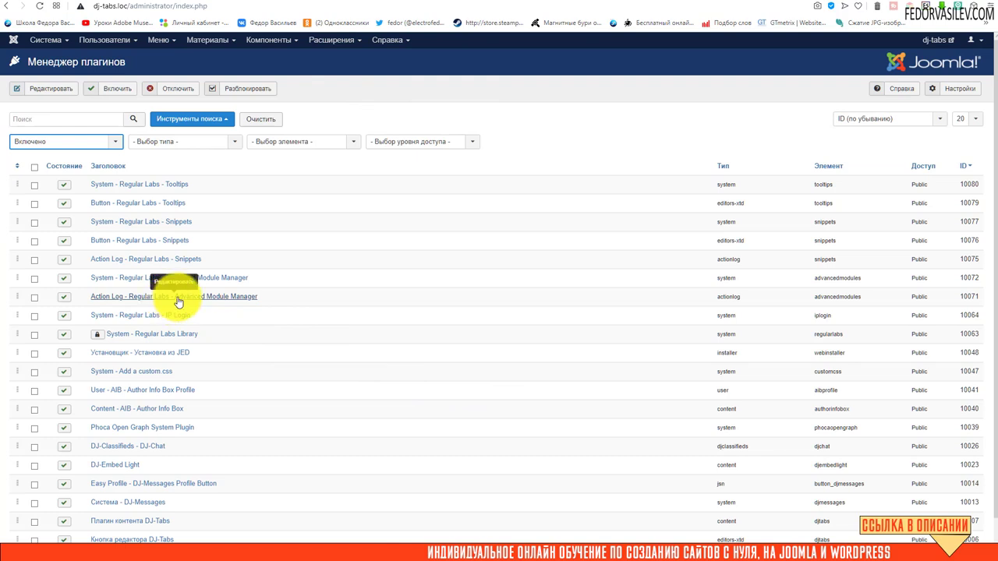
left_click_drag(201, 186, 163, 204)
left_click(285, 169)
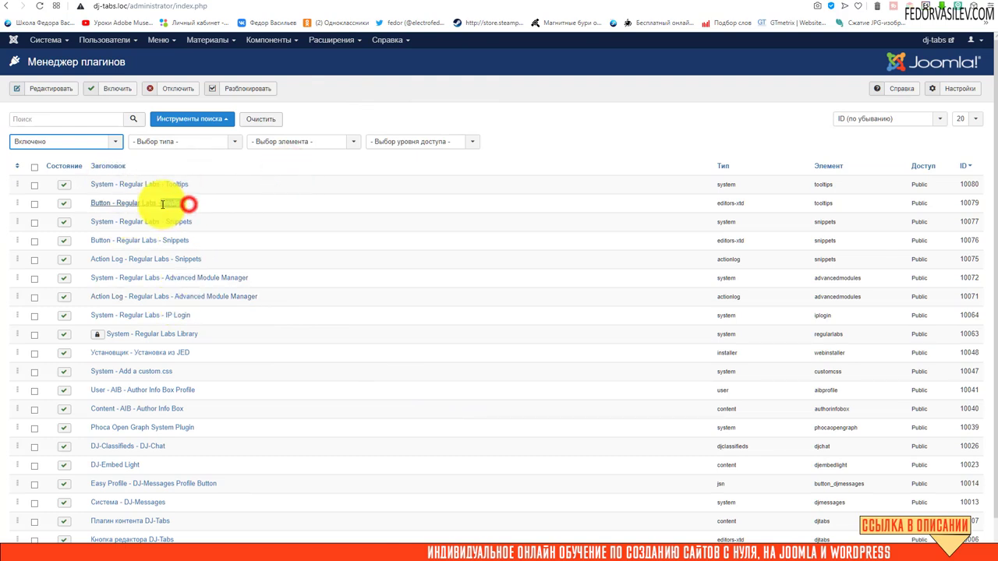
left_click(253, 352)
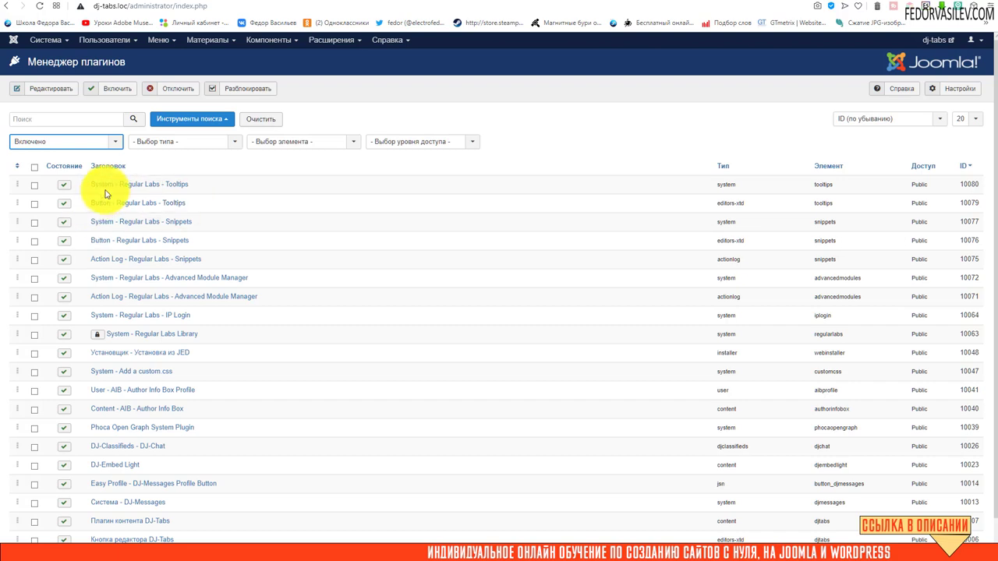
Review the System - Regular Labs - Tooltips plugin's styling, behaviour, editor button and tag syntax settings, and close it unchanged.
left_click(106, 184)
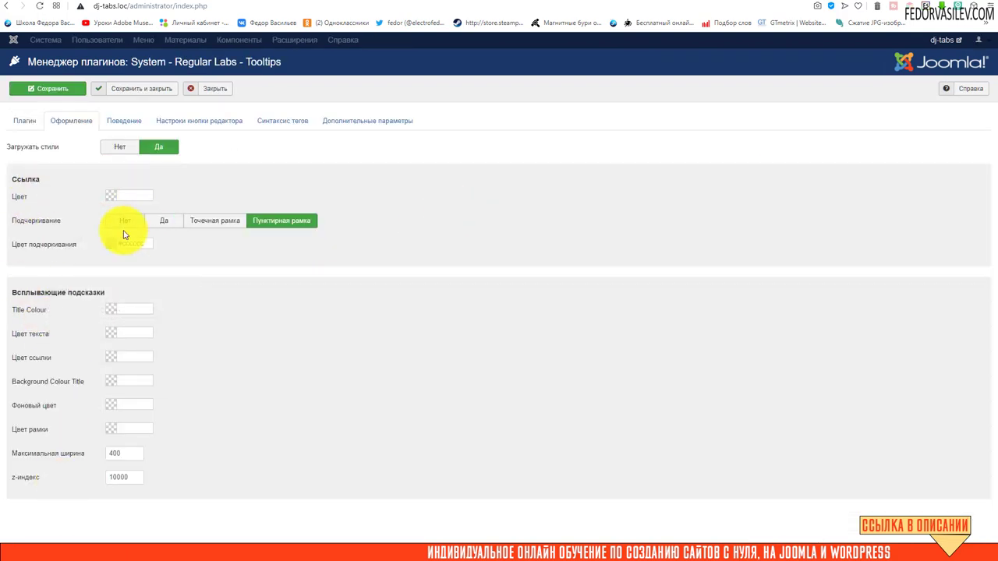
left_click(131, 122)
left_click(191, 117)
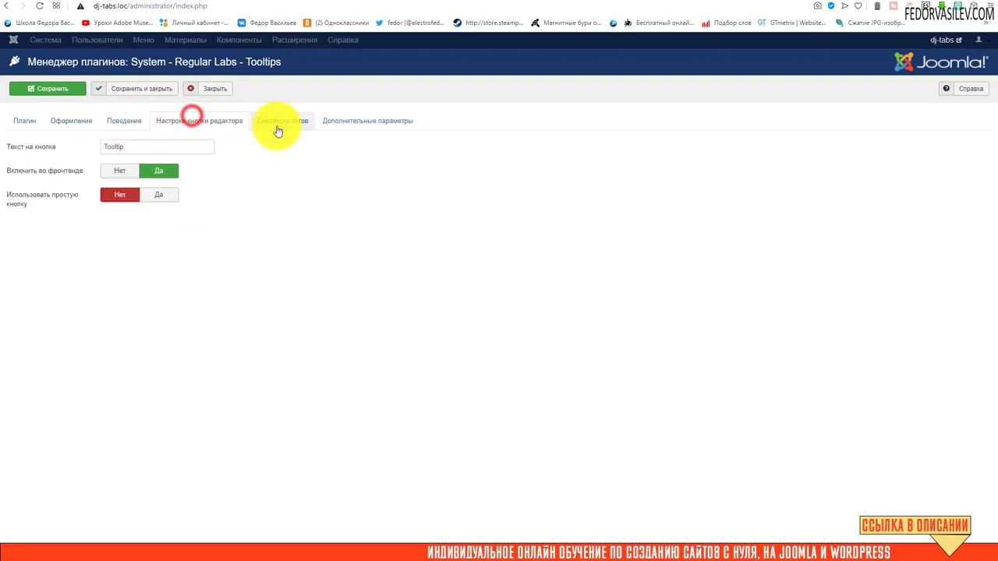
left_click(278, 122)
left_click(203, 89)
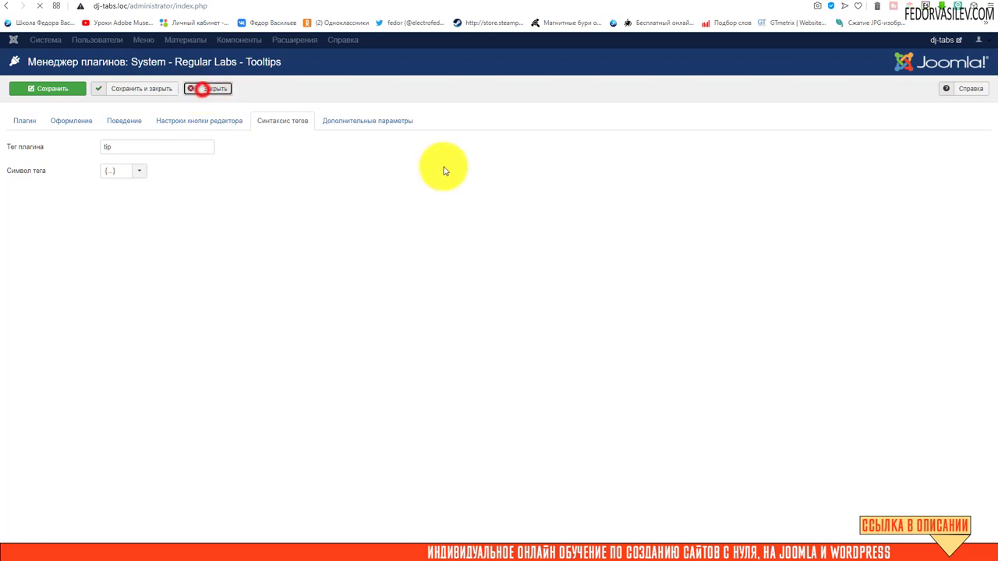
Open the article тест-2 for editing from the article manager.
left_click(209, 40)
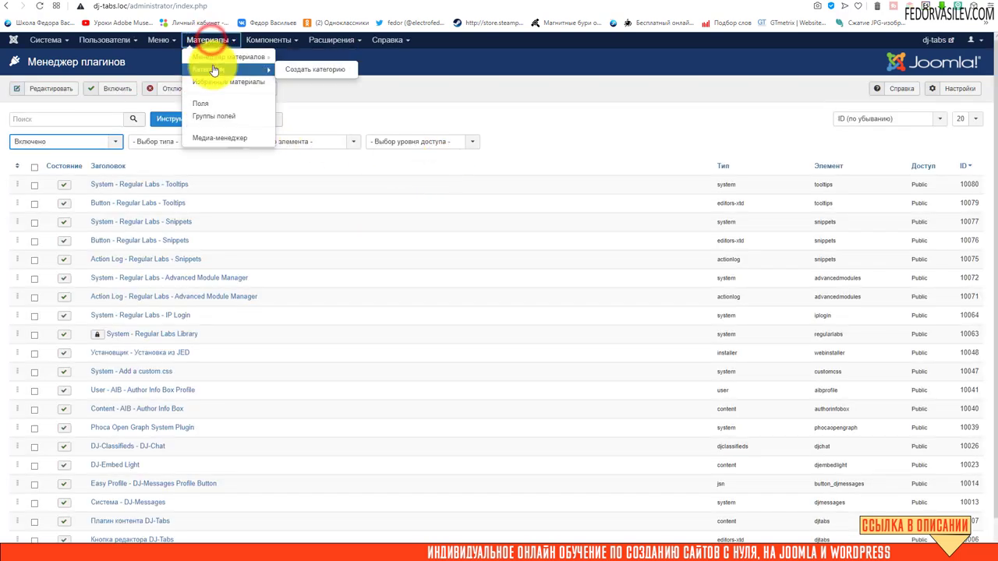
left_click(216, 57)
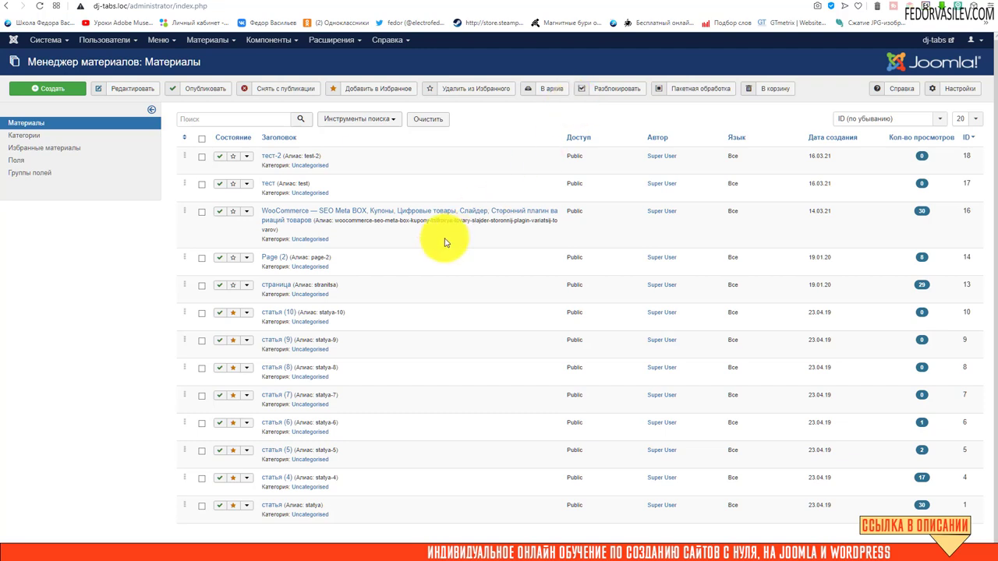
left_click(267, 157)
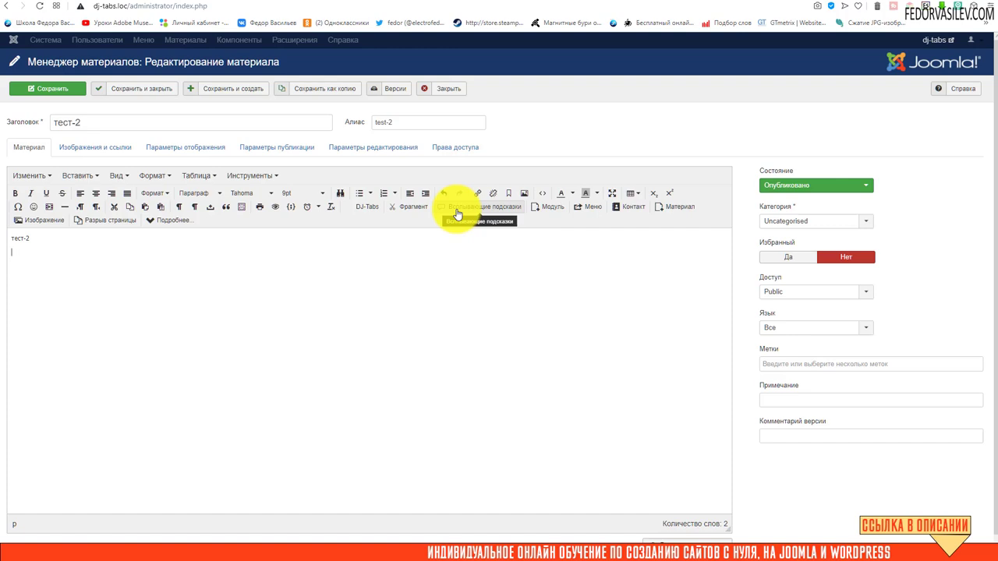
Look over the fields of the tooltip insertion form in the article editor and close it without inserting.
left_click(458, 214)
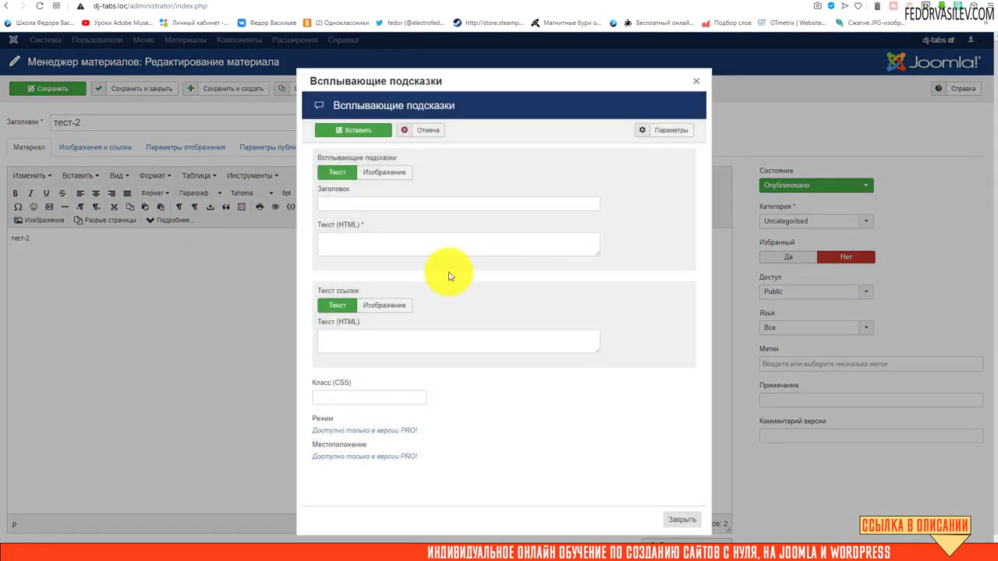
scroll(440, 261, "down", 1)
scroll(63, 302, "up", 1)
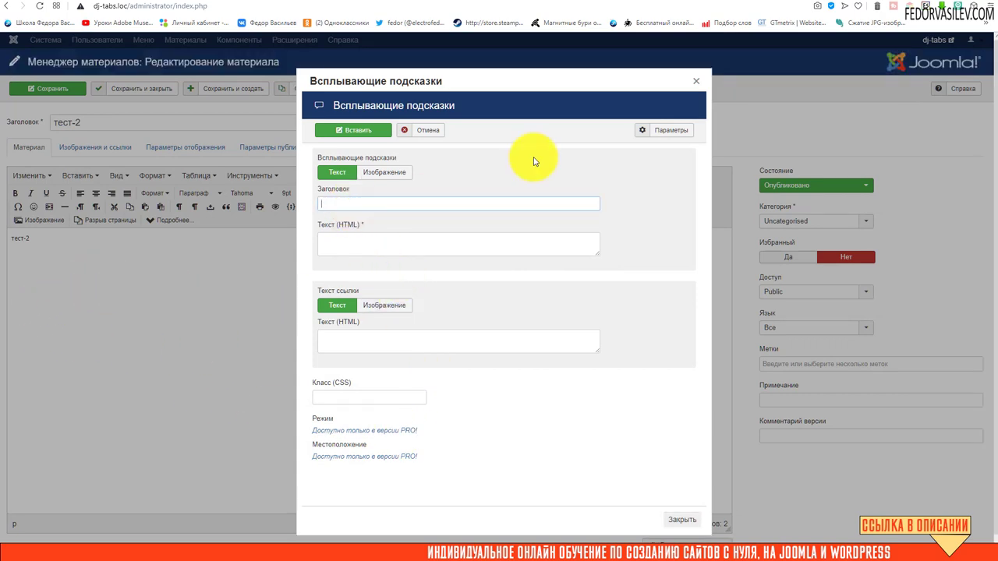
left_click(693, 95)
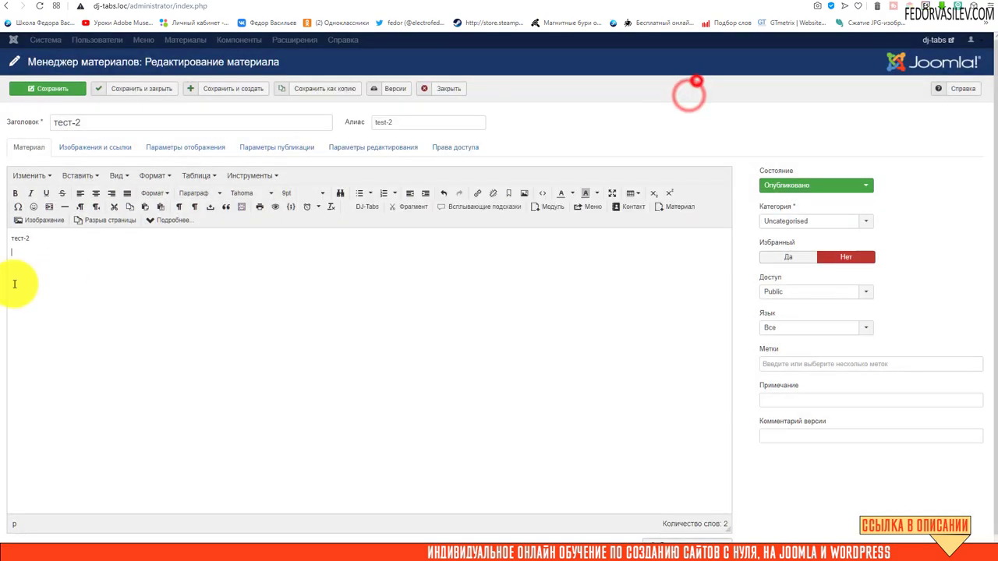
Start a new tooltip in the article тест-2 with the title "заголовок демо" and the tooltip text "текст".
left_click_drag(52, 239, 10, 239)
left_click(39, 236)
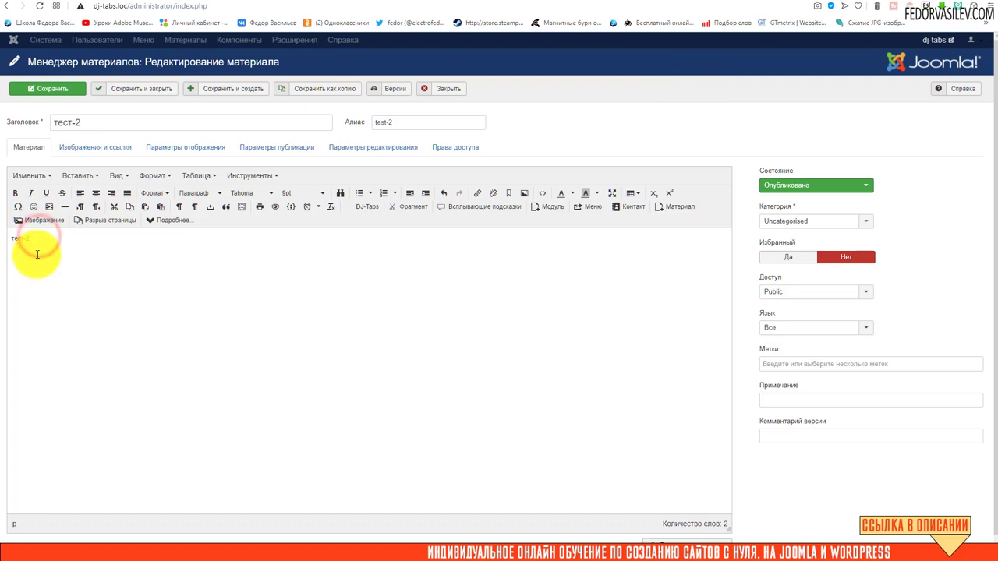
left_click(477, 208)
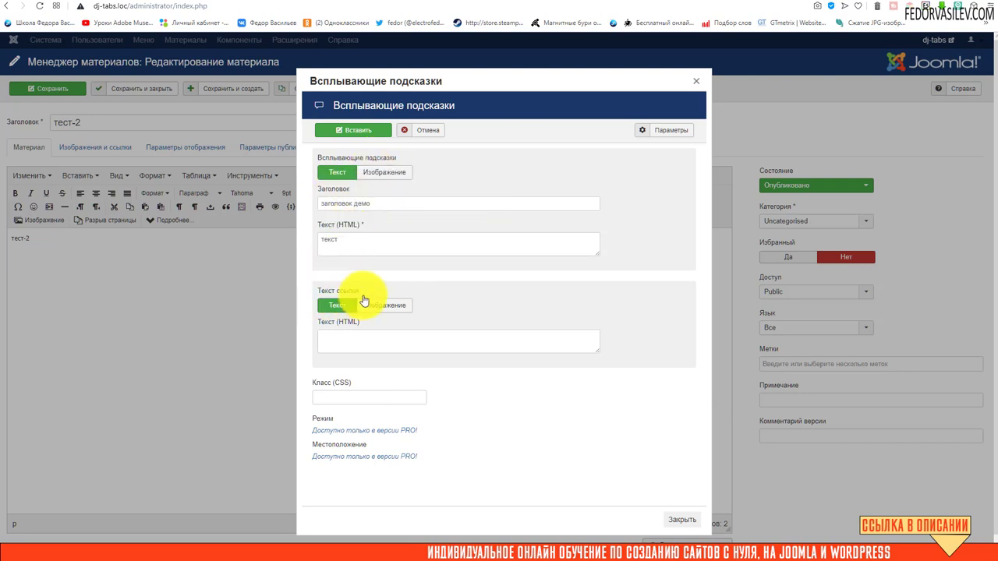
left_click_drag(378, 205, 279, 206)
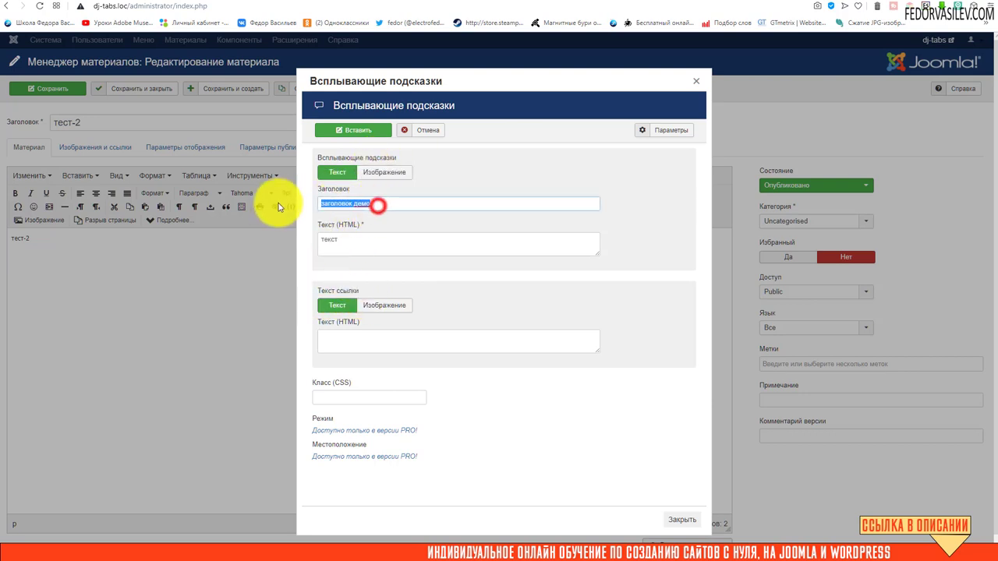
left_click(390, 245)
left_click_drag(341, 242, 337, 226)
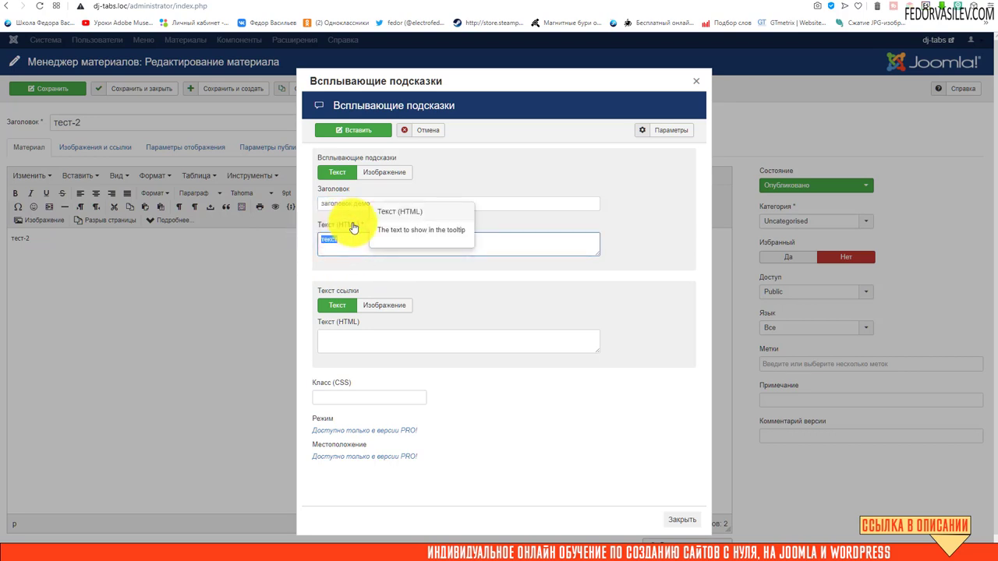
left_click(346, 248)
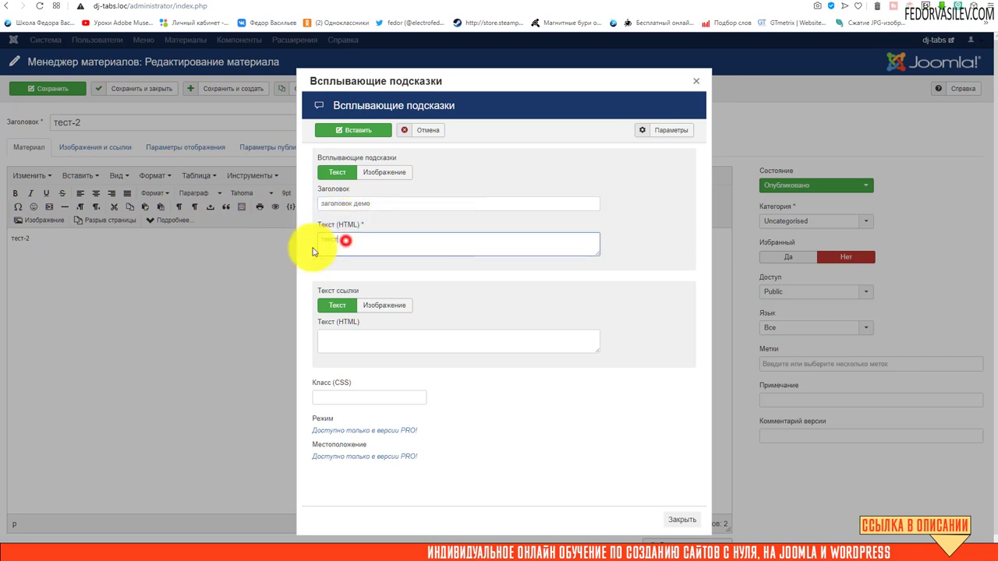
Switch the tooltip content to an image and choose images/powered_by.png for it.
left_click(378, 173)
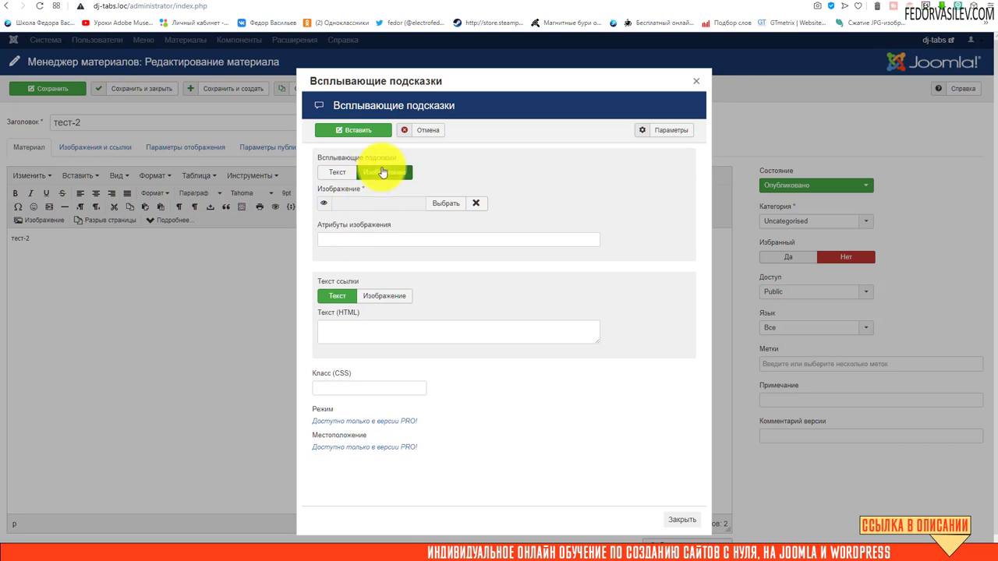
left_click(441, 205)
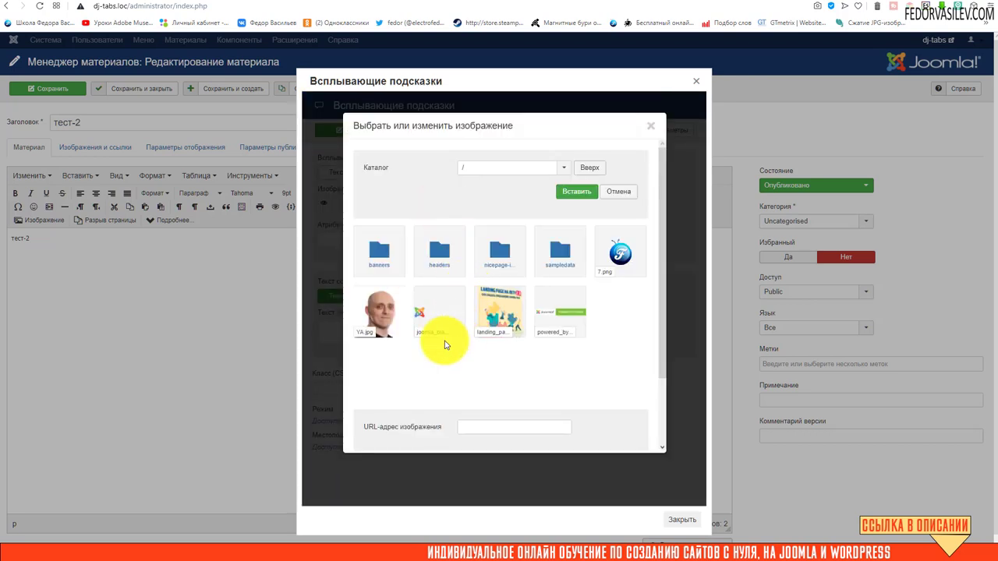
left_click(547, 312)
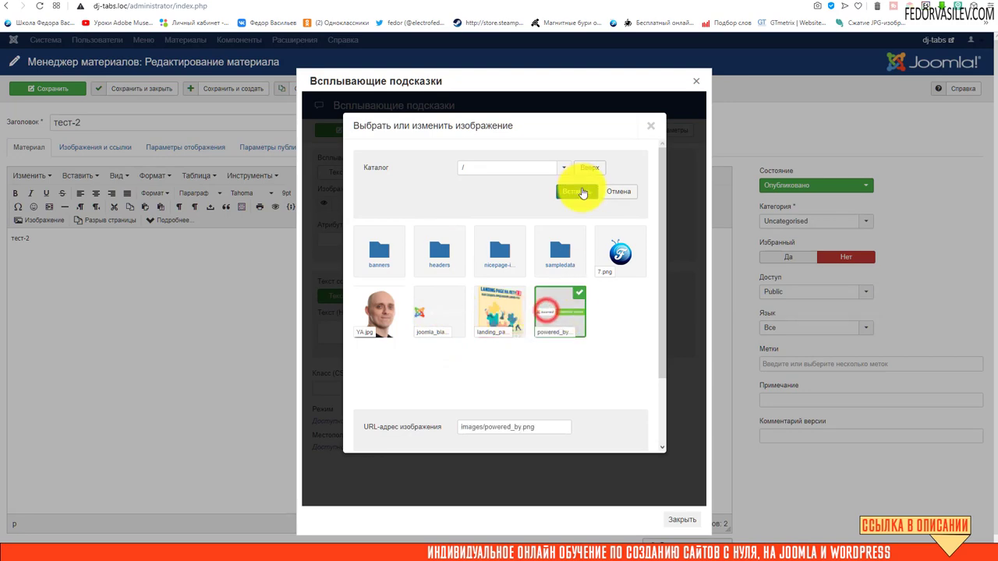
left_click(581, 193)
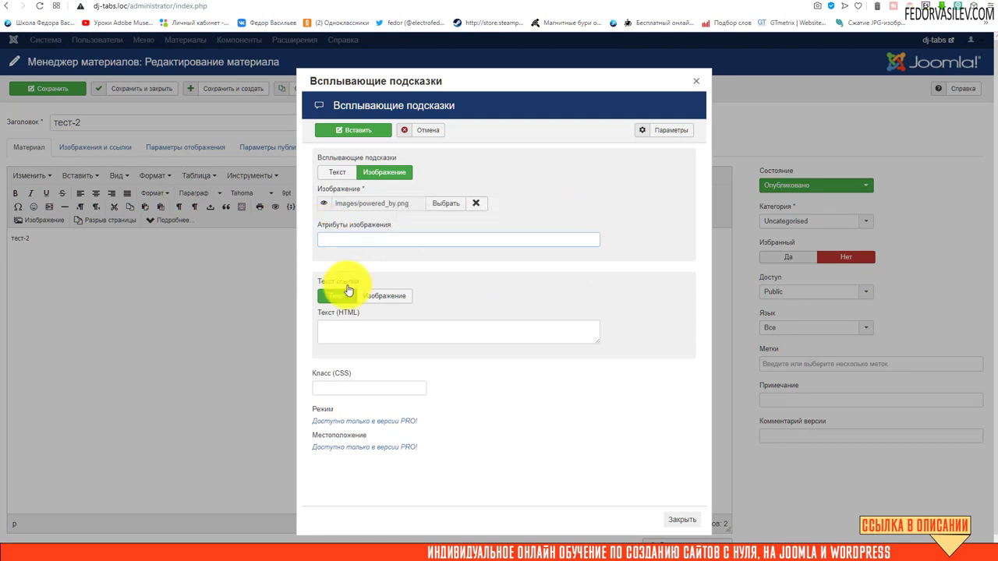
Set the tooltip's link text to "скачать" and insert the image tooltip into the article.
left_click(342, 335)
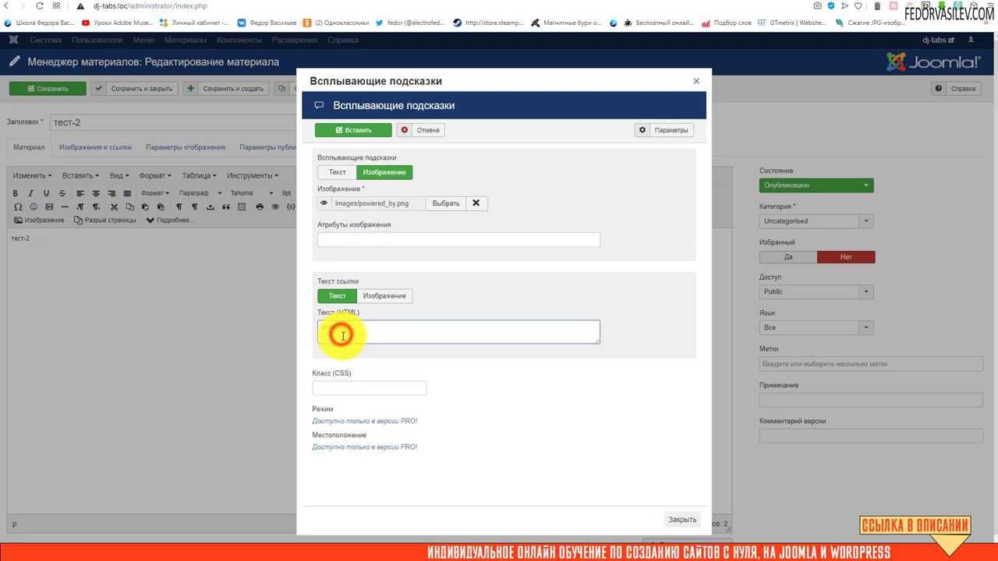
type("ссылка")
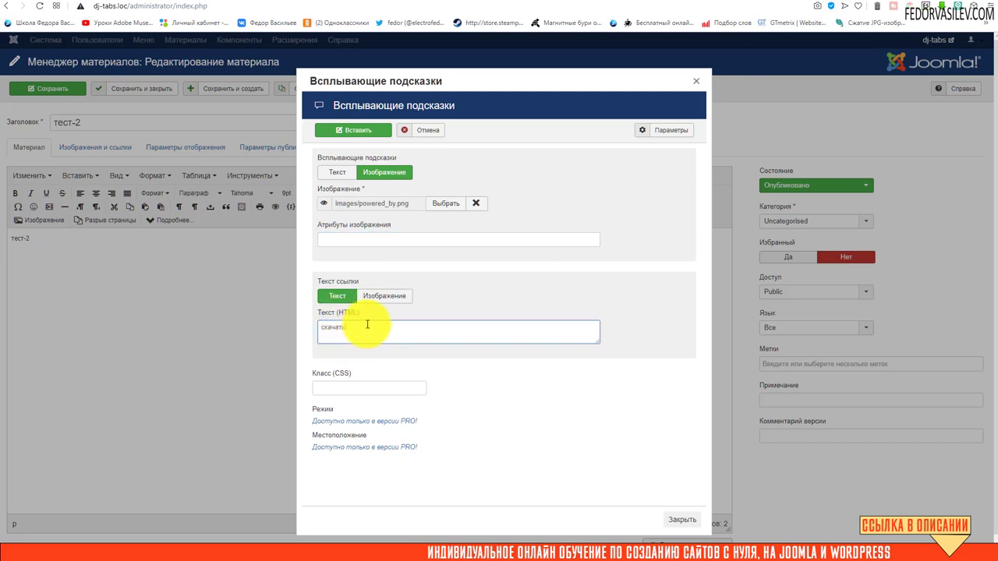
left_click_drag(364, 326, 337, 327)
left_click(383, 295)
left_click(337, 295)
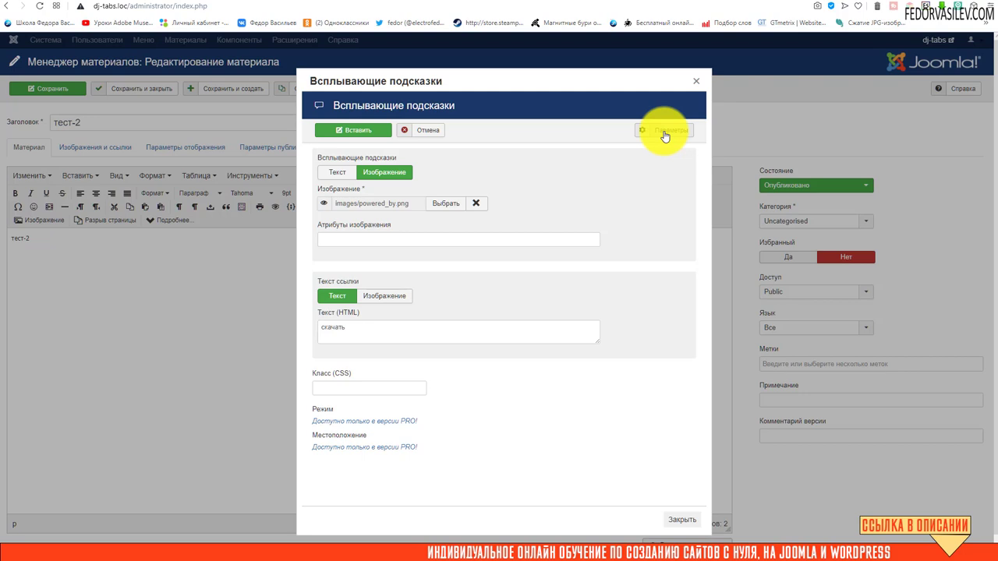
left_click(379, 132)
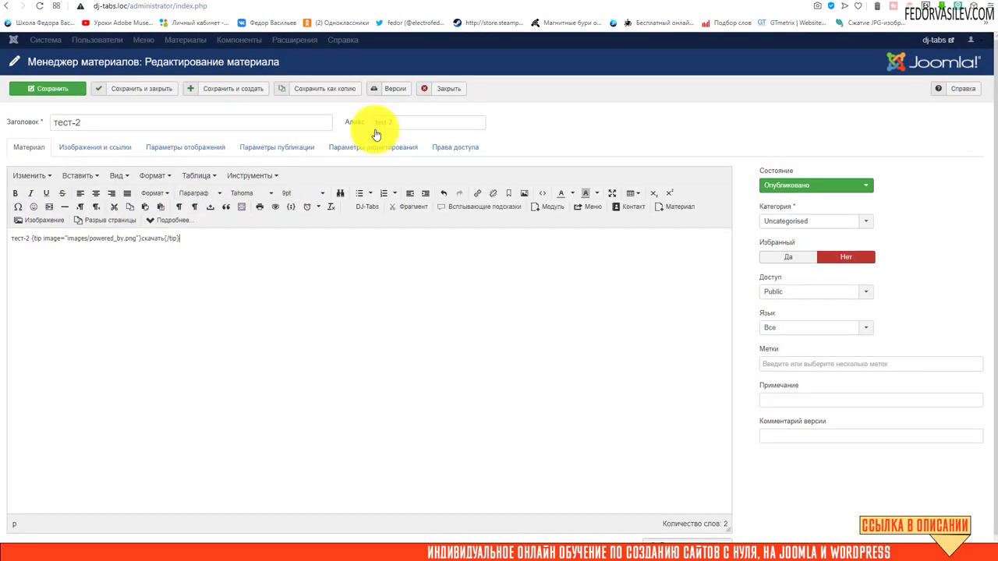
Save the article тест-2 and check the image tooltip on the word "скачать" on the site's reloaded Home page.
left_click_drag(180, 238, 34, 242)
left_click(113, 257)
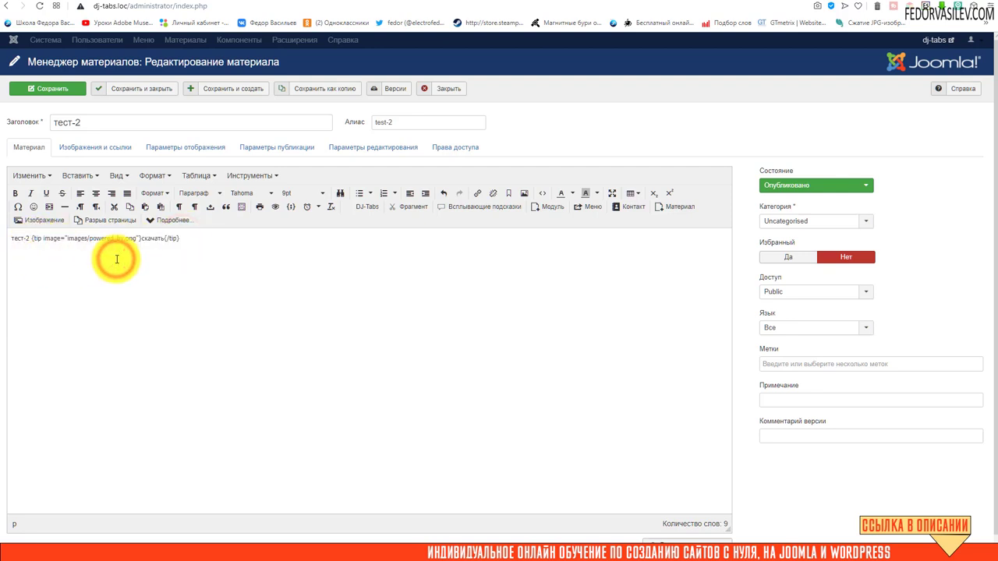
double_click(164, 238)
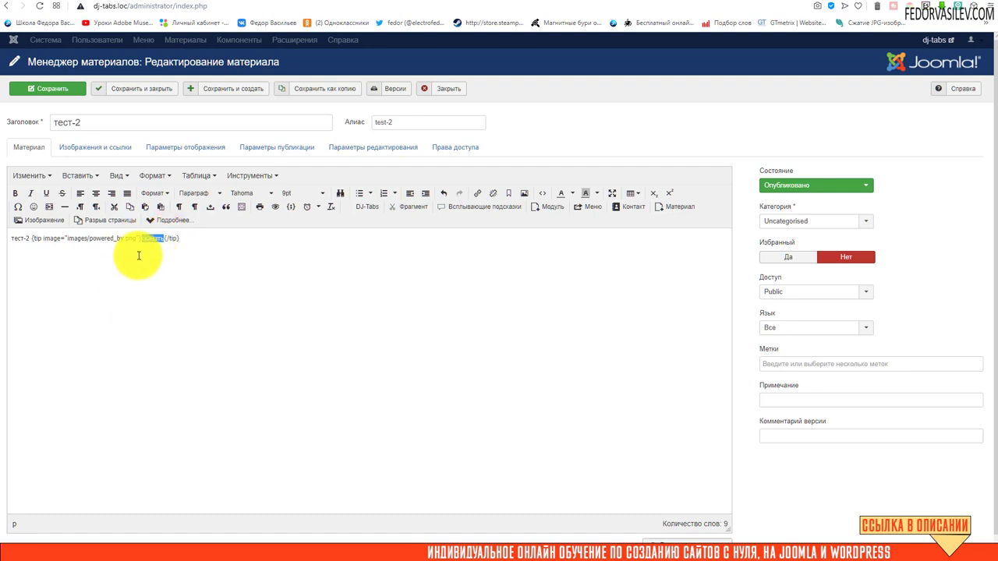
left_click(26, 93)
left_click(768, 4)
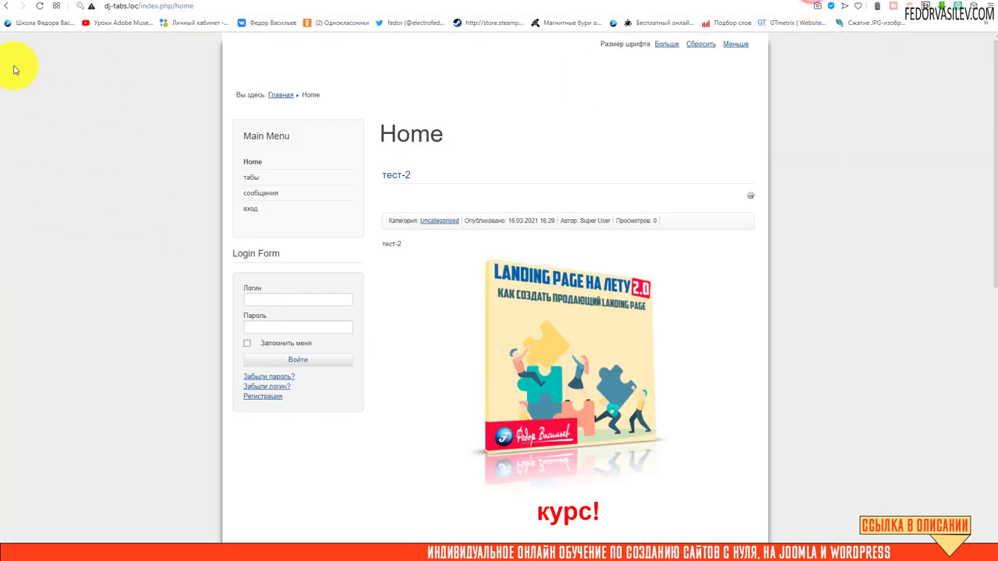
left_click(38, 7)
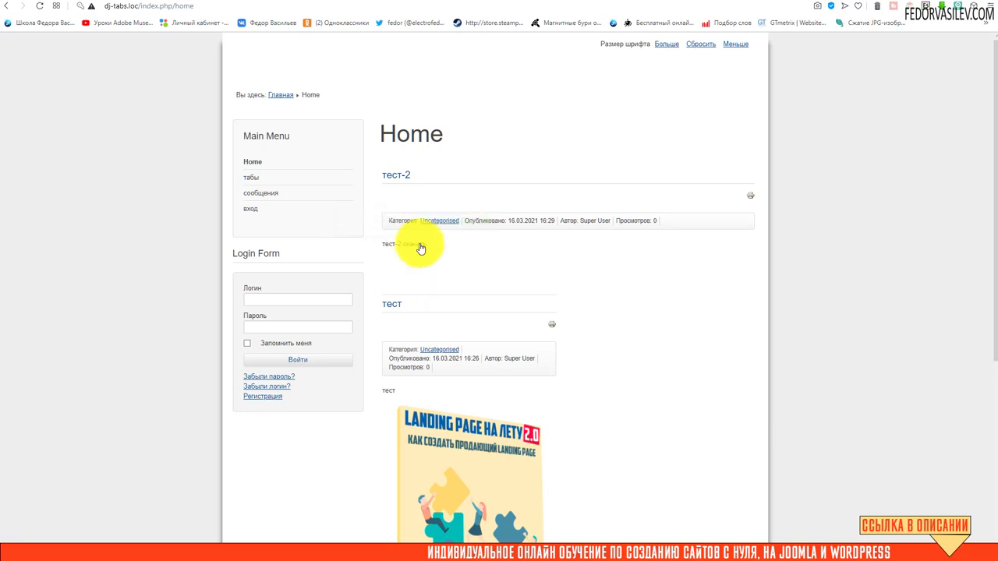
mouse_move(415, 247)
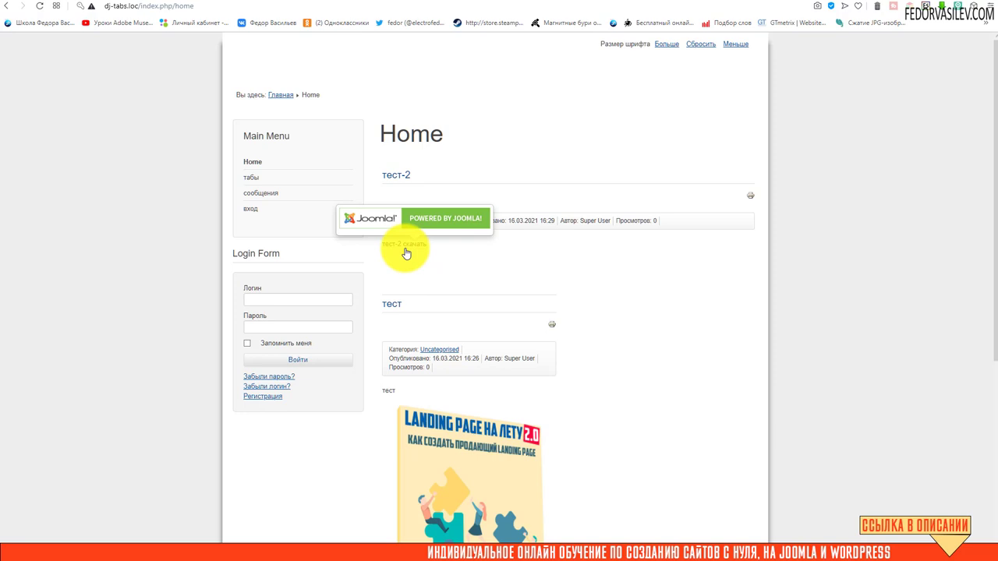
Replace the image tooltip in the article with a text tooltip titled "тест", with the text "демо" and the link text "скачать".
left_click(200, 279)
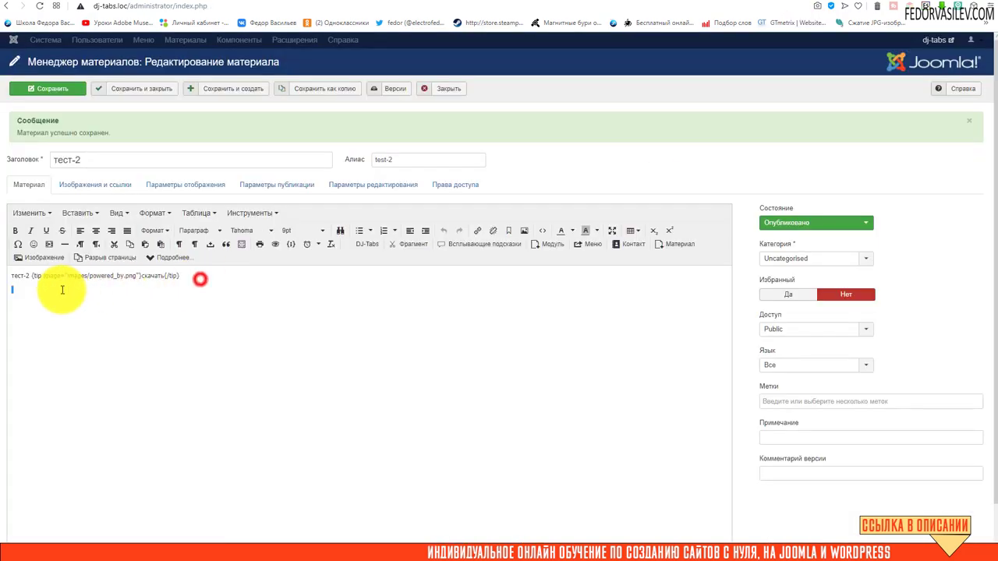
left_click_drag(31, 277, 181, 276)
left_click(462, 244)
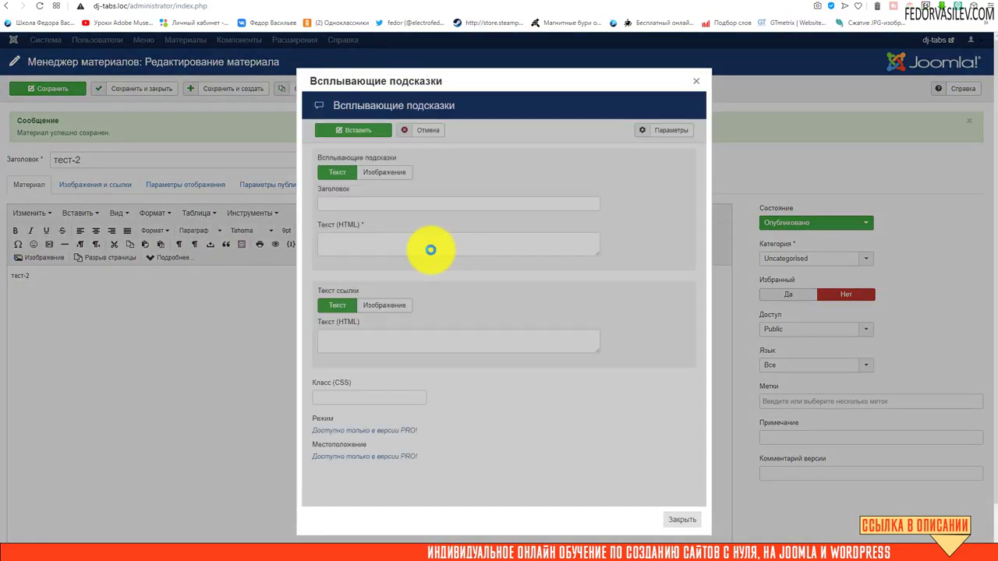
left_click(355, 206)
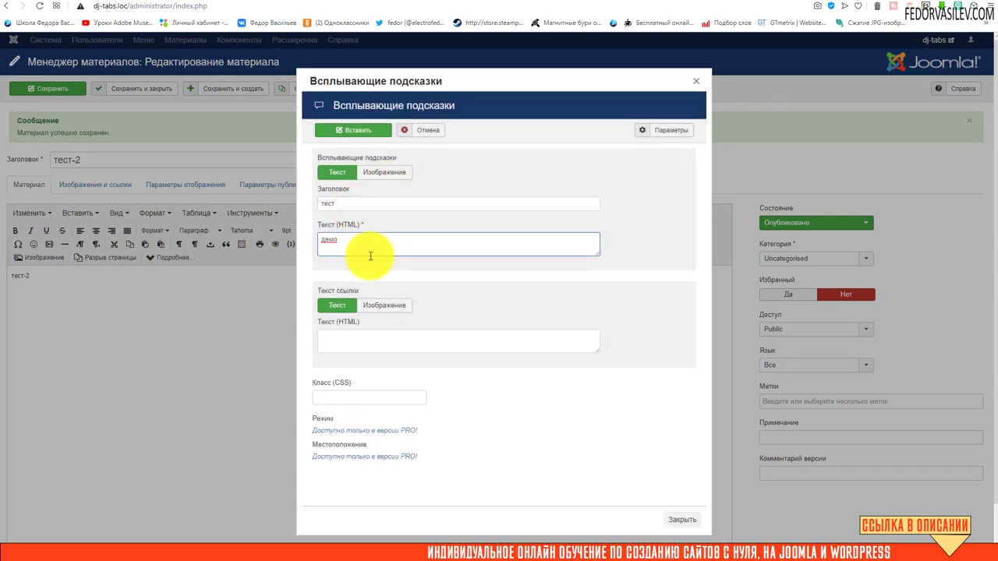
left_click(332, 336)
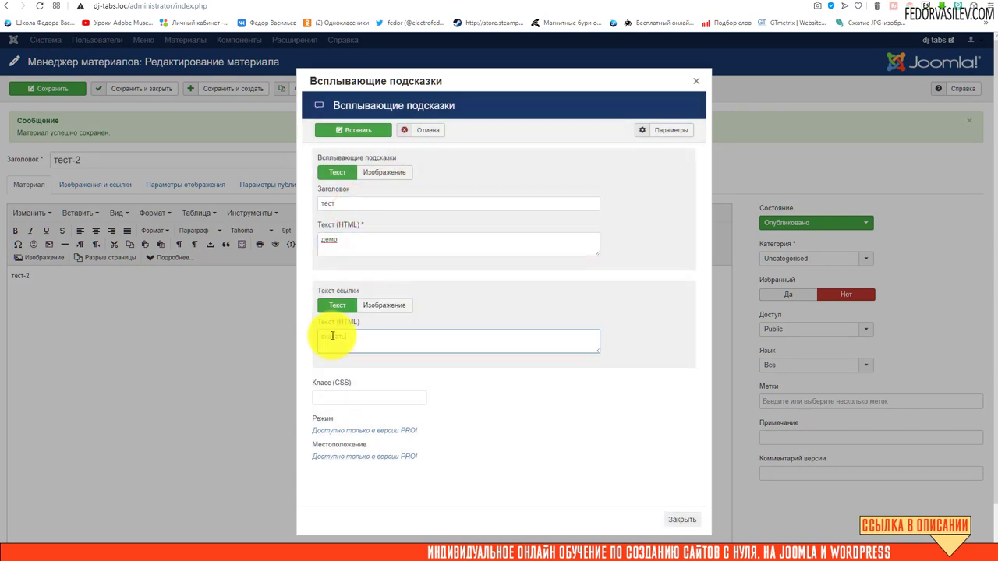
type("скачать")
left_click(326, 129)
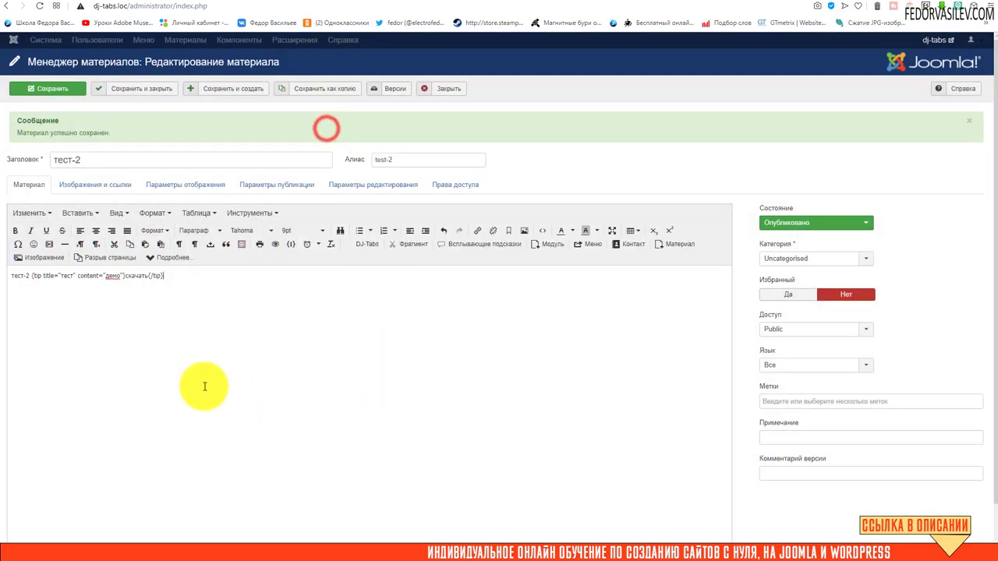
Save the article and check the text tooltip on the word "скачать" on the site's reloaded Home page.
left_click(55, 90)
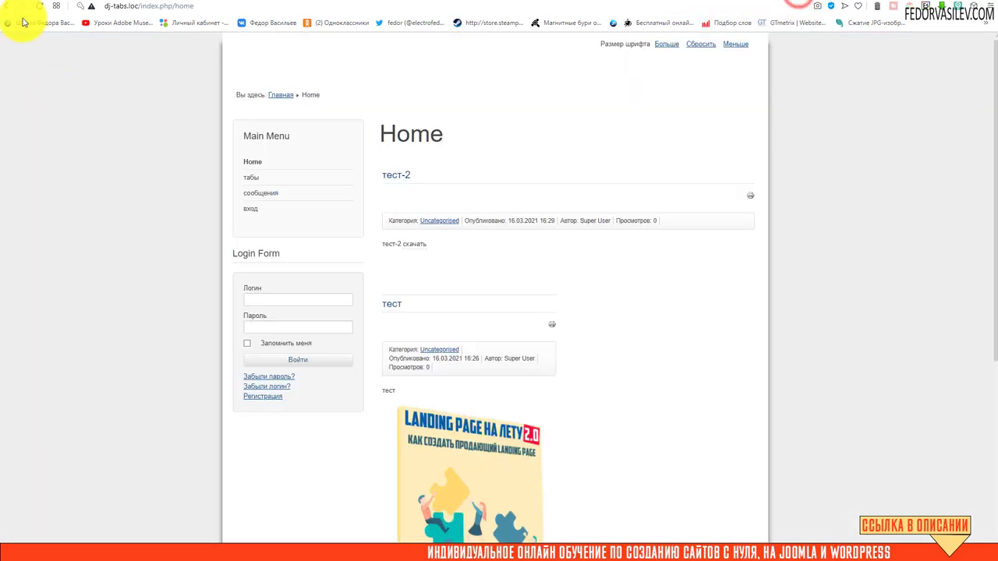
left_click(41, 7)
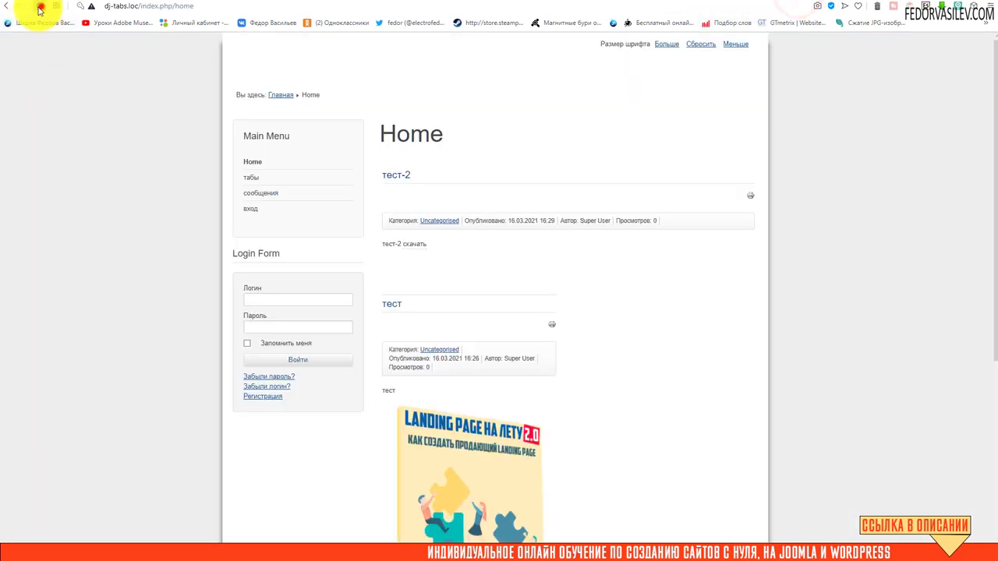
left_click(418, 249)
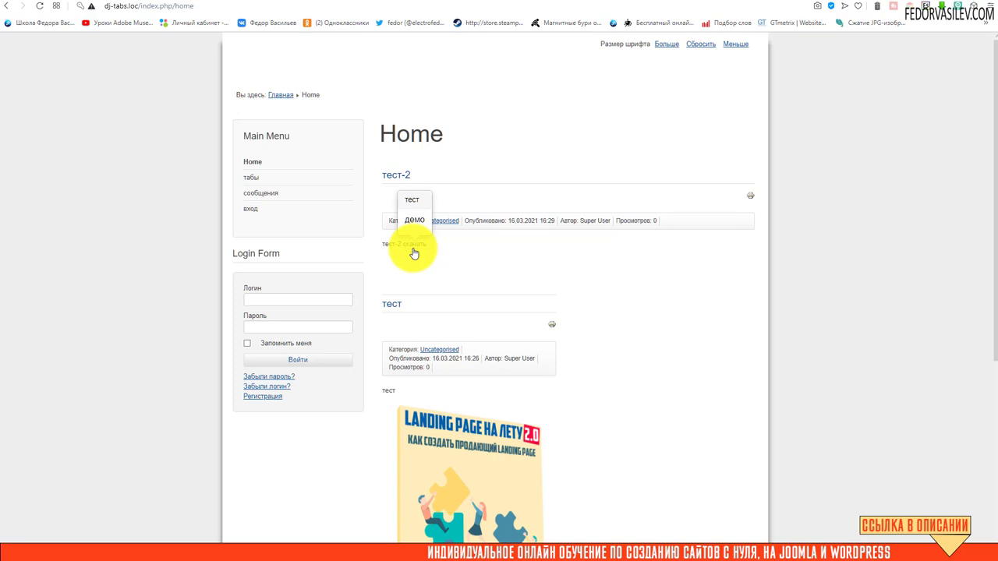
Replace the content "демо" in the article's tip tag with a longer text about consultations on the free video materials.
left_click(768, 1)
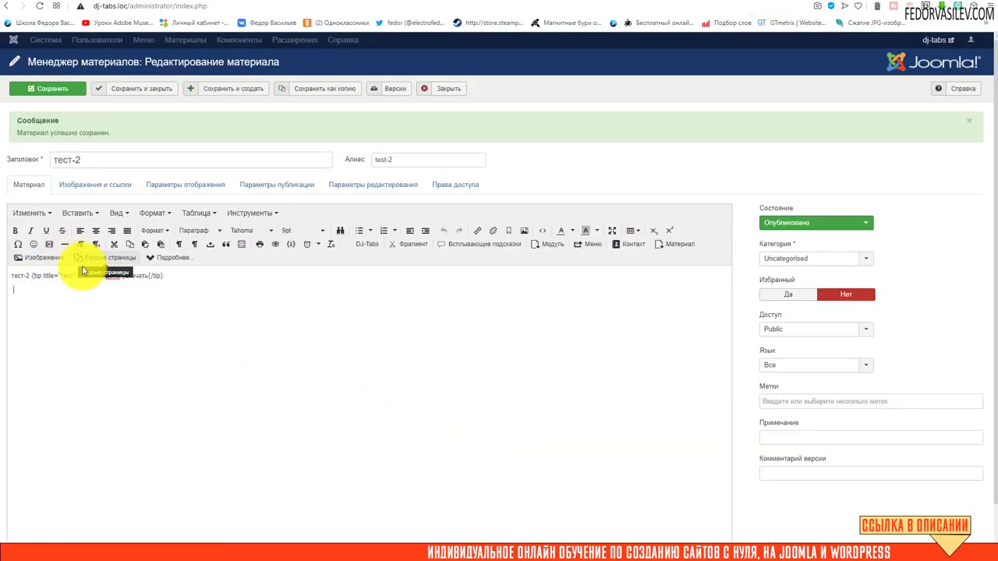
left_click_drag(164, 275, 36, 276)
left_click(111, 307)
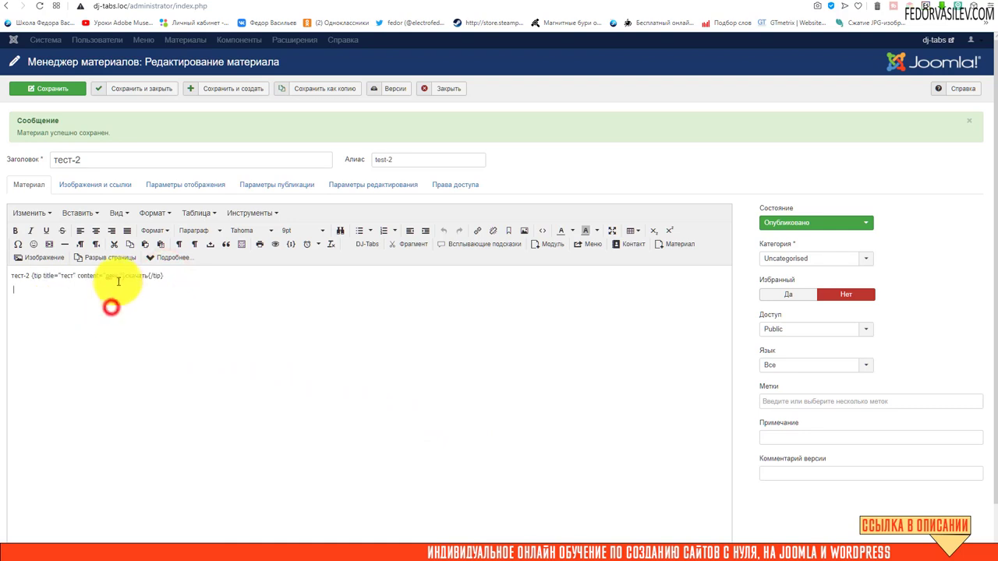
double_click(118, 276)
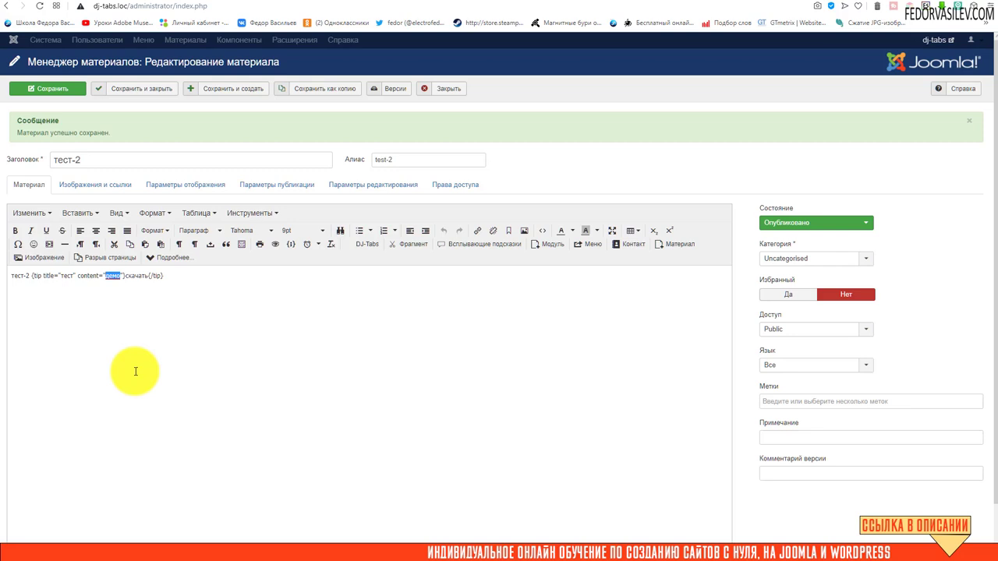
type("Как работает консультация по бесплатным видео материалам Школы Федора Васильева. Если у вас есть дополнительные вопросы по моим бесплатным видео урокам, и иные вопросы по созданию сайта вы можете их задать в письменном виде в комментариях на канале Youtube")
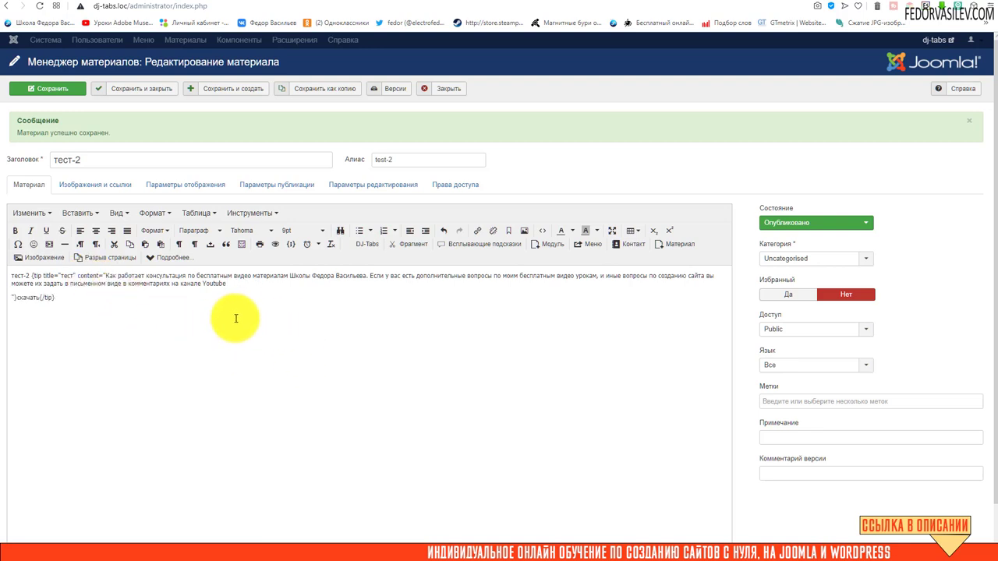
Add a line "скачать" below the long text inside the tooltip content and link it to "#".
left_click(239, 287)
key("Return")
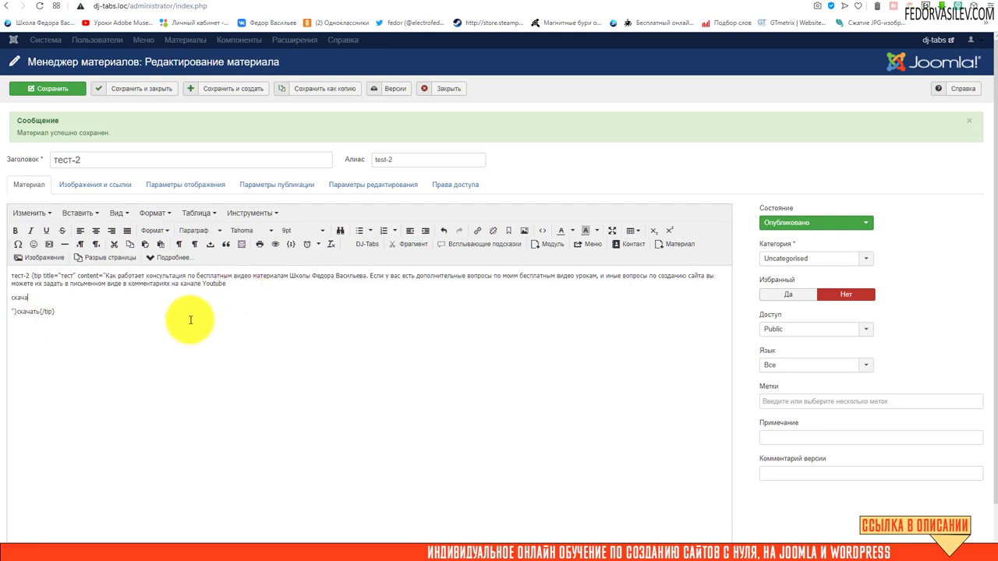
left_click_drag(38, 297, 11, 300)
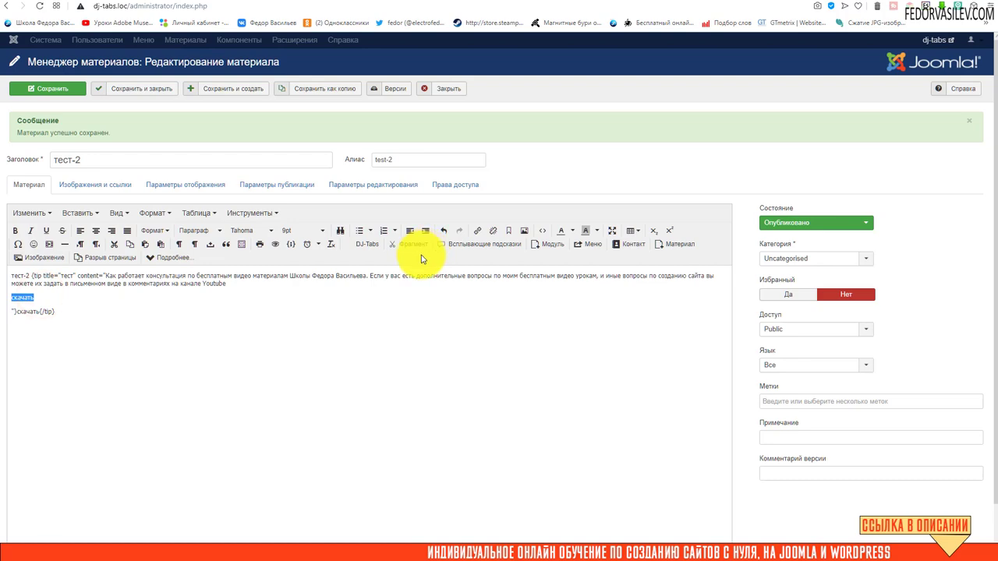
left_click(477, 230)
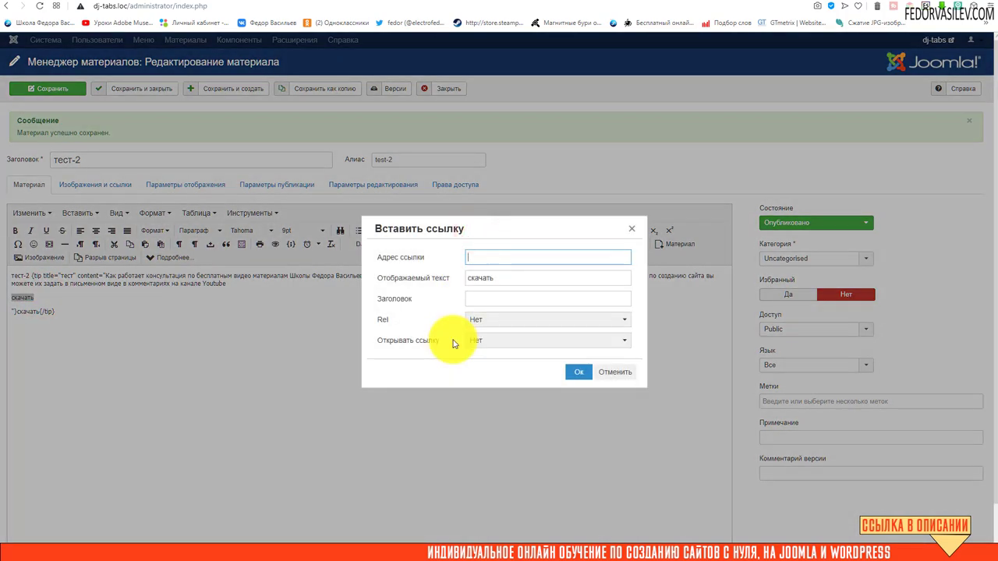
type("#")
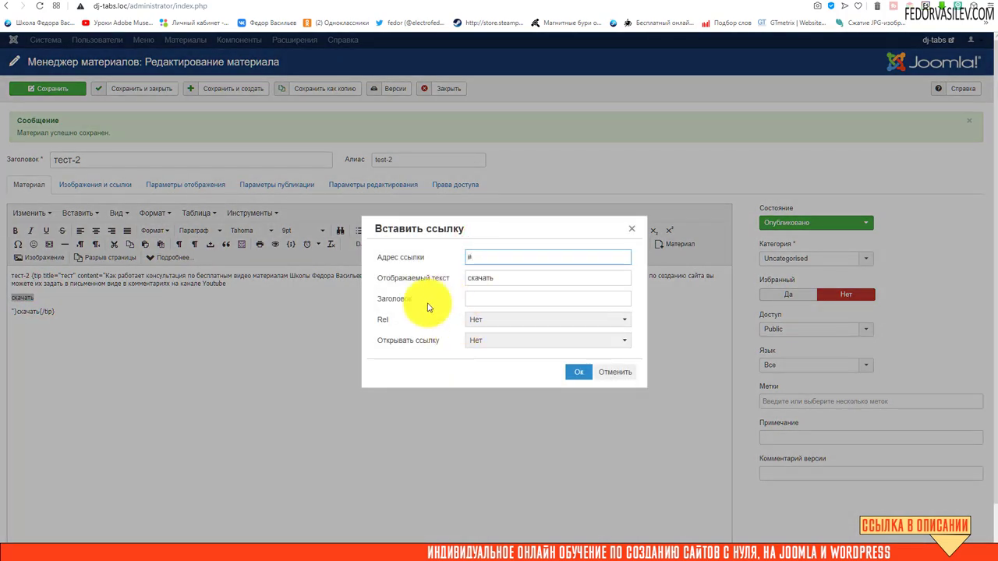
left_click(577, 372)
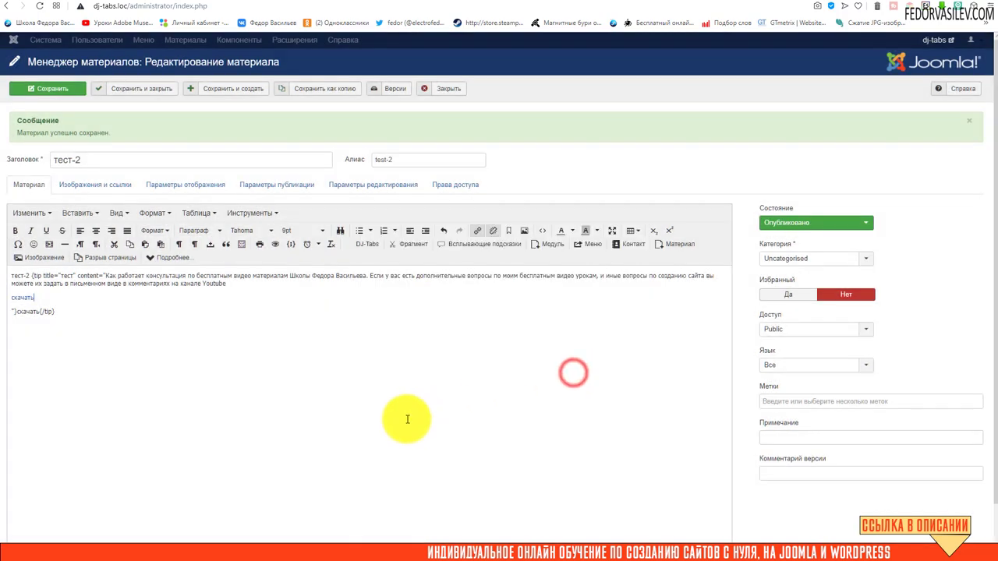
Save the article and check the tooltip with the long text and link on the site's reloaded Home page.
left_click(74, 88)
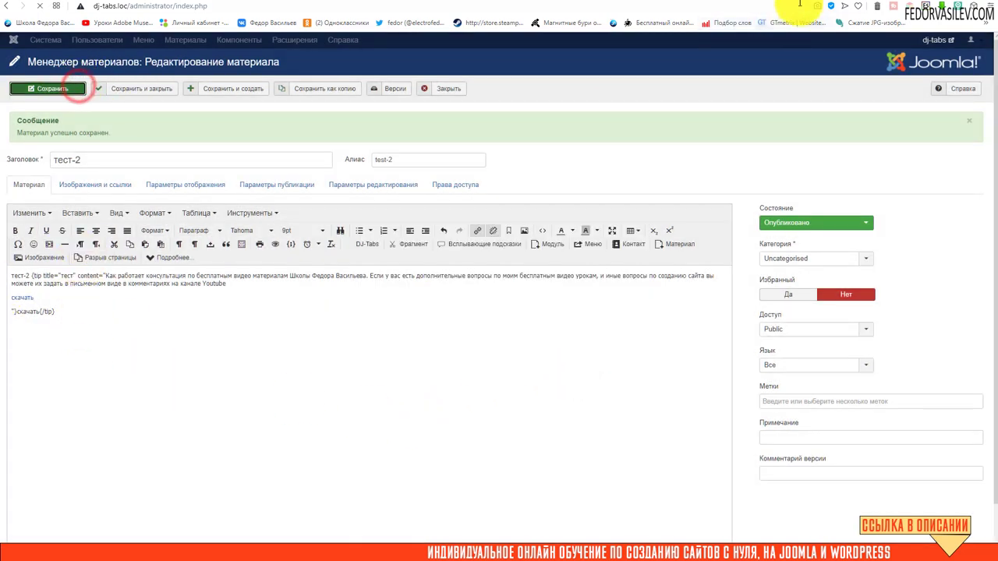
key("ctrl+Tab")
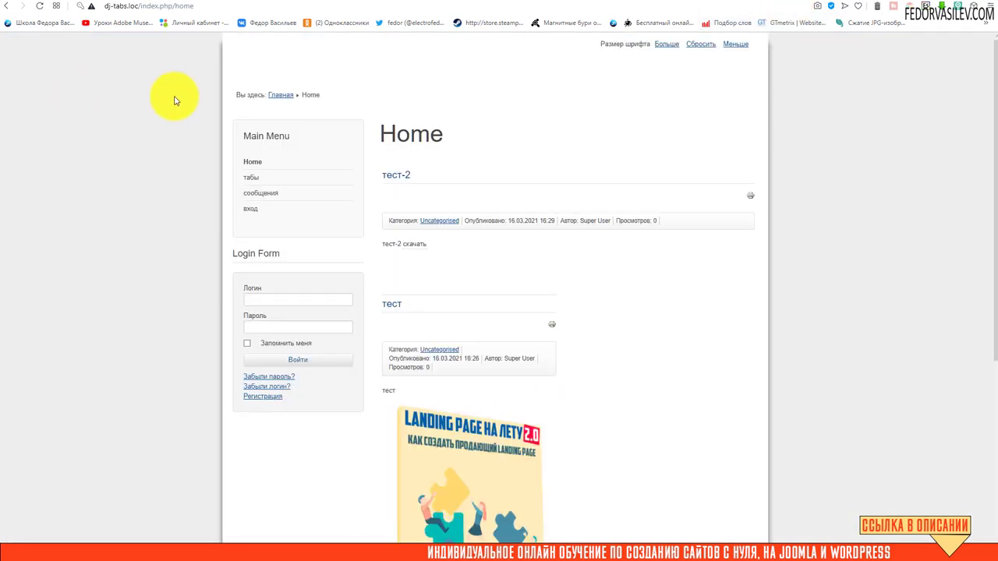
left_click(39, 11)
mouse_move(419, 254)
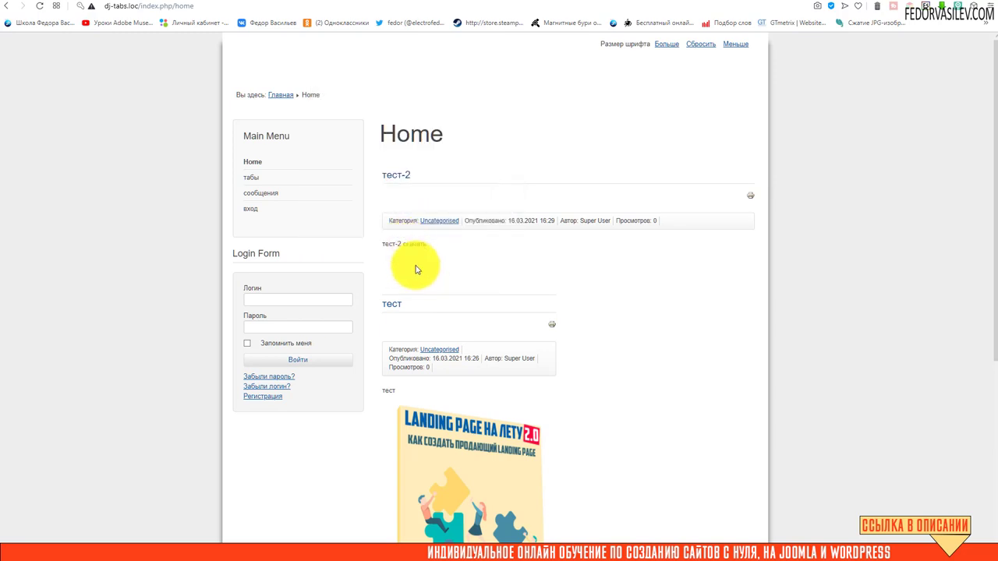
left_click(414, 269)
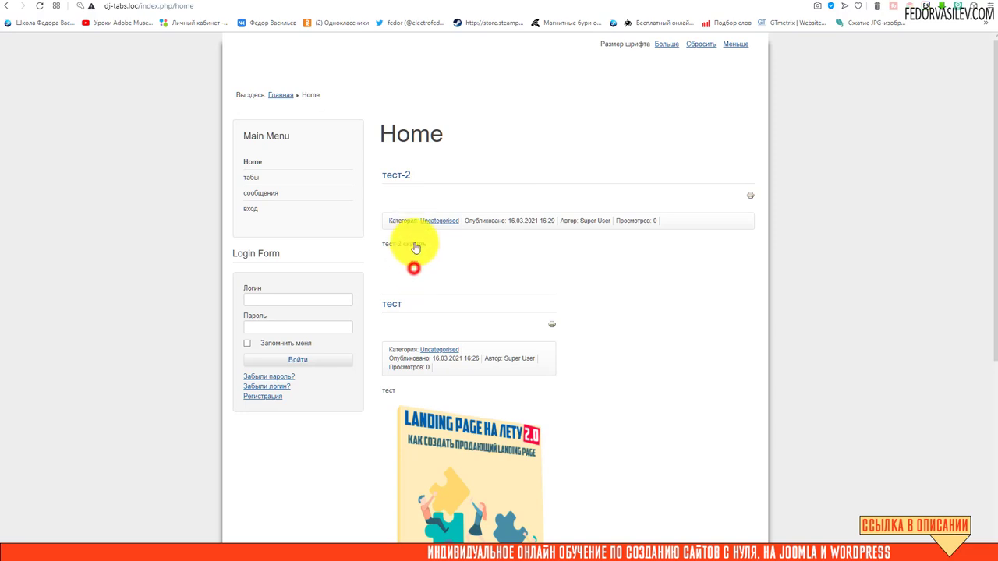
left_click(417, 247)
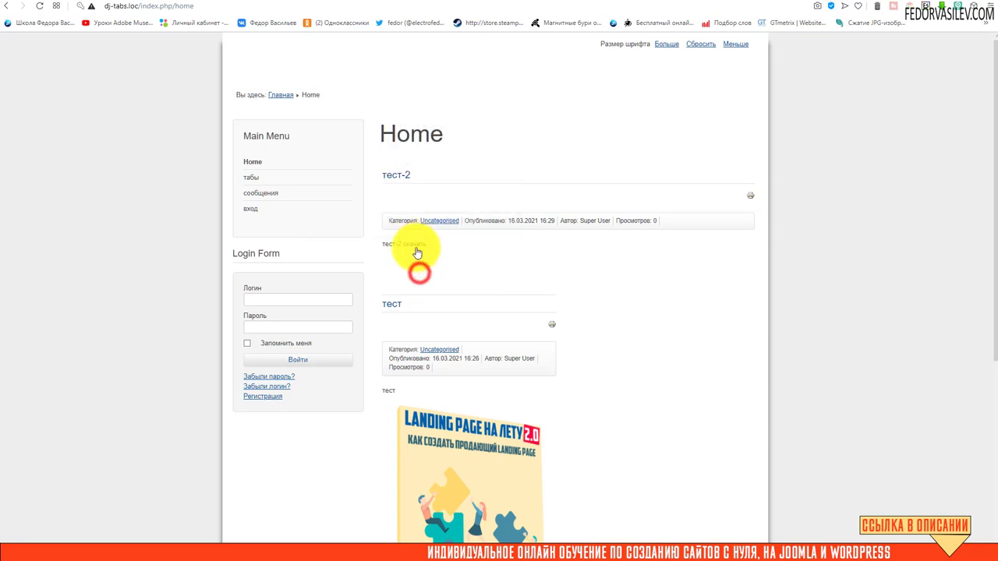
Check the long tooltip on "скачать" on the Home page, and compare it with the example tooltips on the fedorvasilev.com rules page.
mouse_move(411, 252)
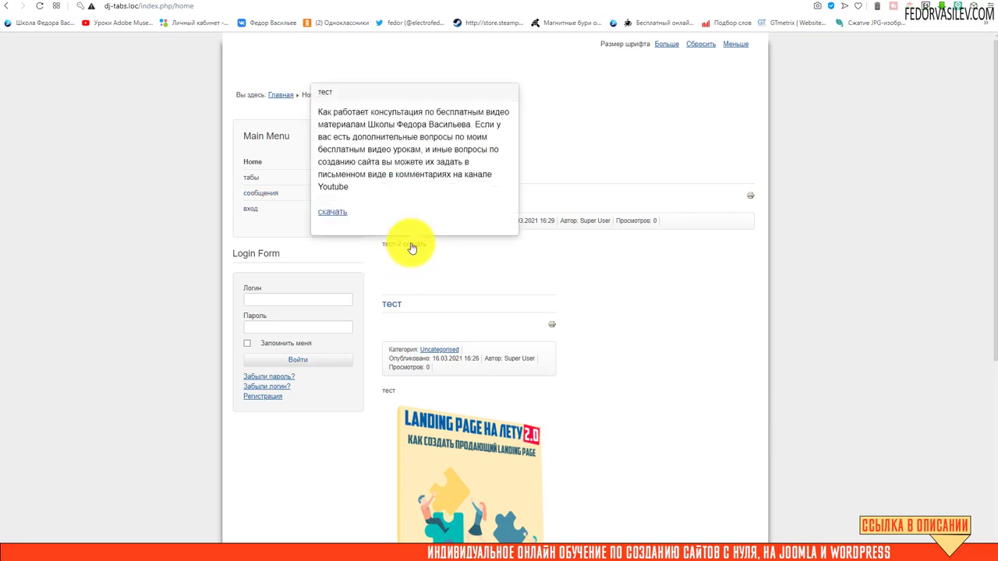
left_click(829, 7)
left_click(842, 413)
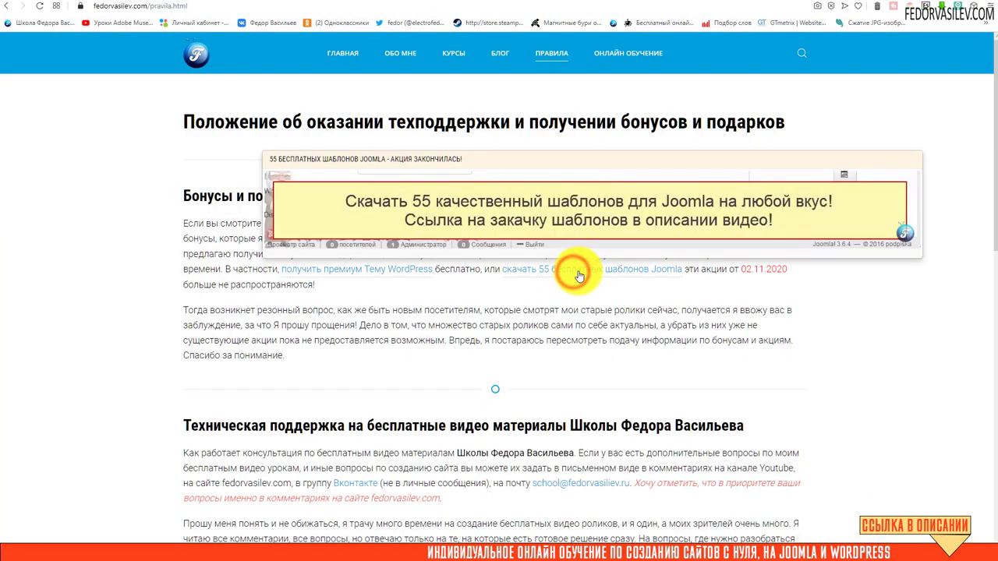
left_click(594, 319)
mouse_move(381, 269)
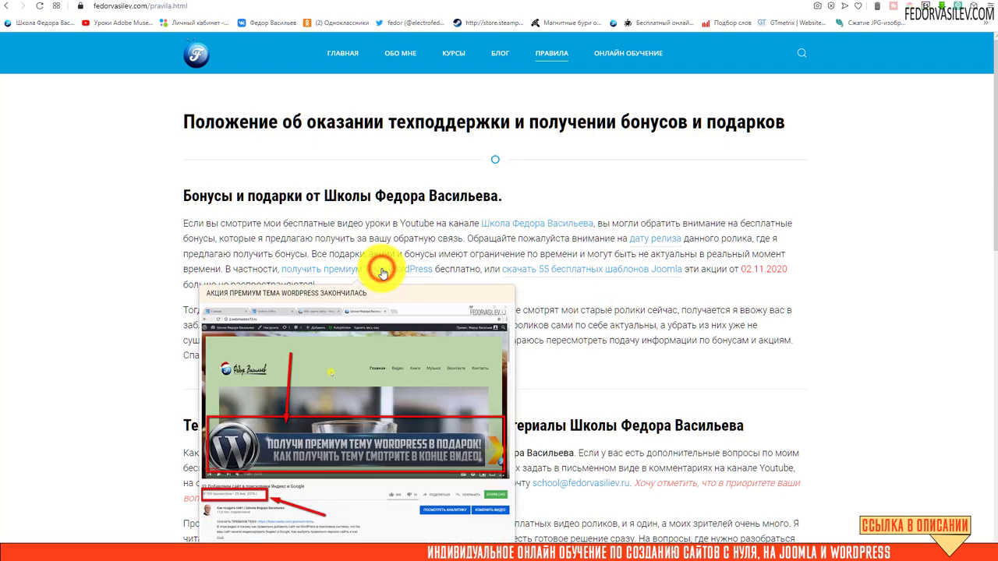
scroll(358, 241, "down", 1)
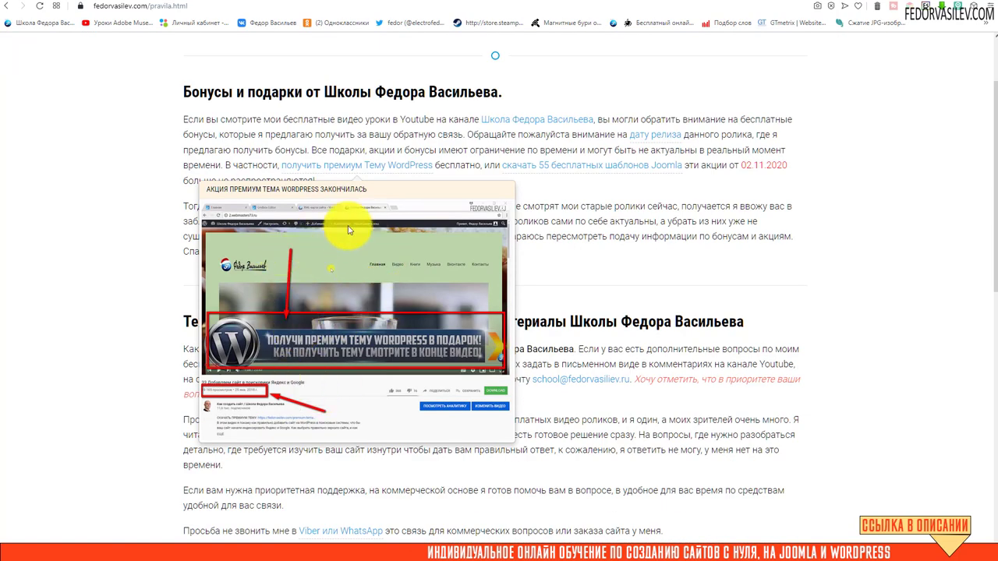
scroll(406, 319, "up", 1)
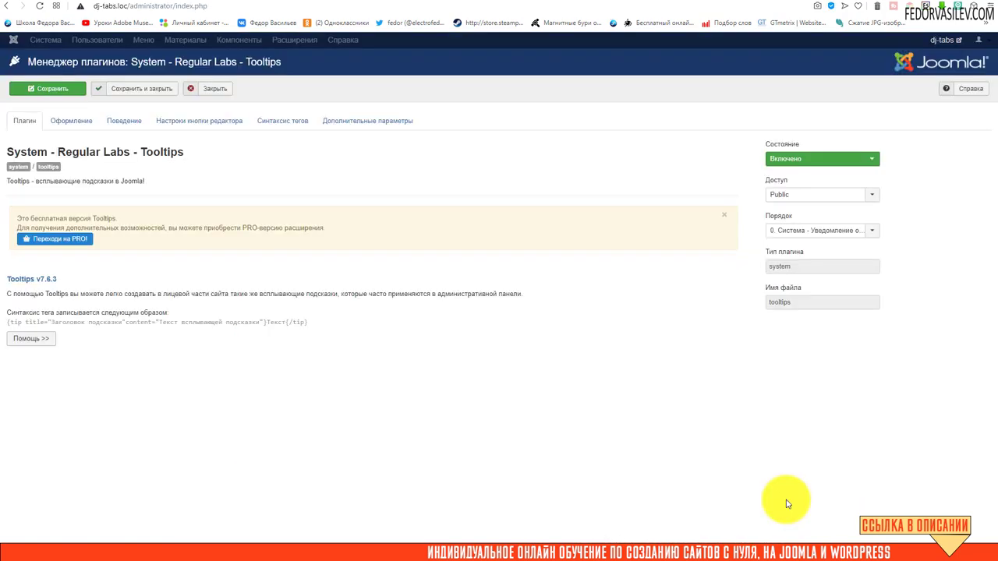
In the Tooltips plugin's appearance settings, set the link colour to #ff0000 and its underline to "Точечная рамка".
left_click(74, 127)
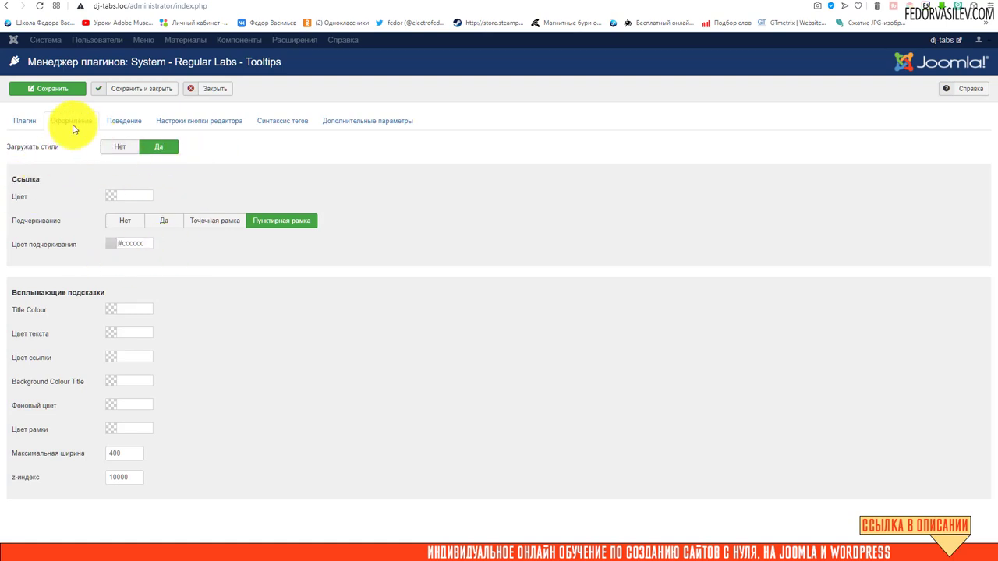
left_click(106, 195)
left_click(195, 205)
left_click(234, 201)
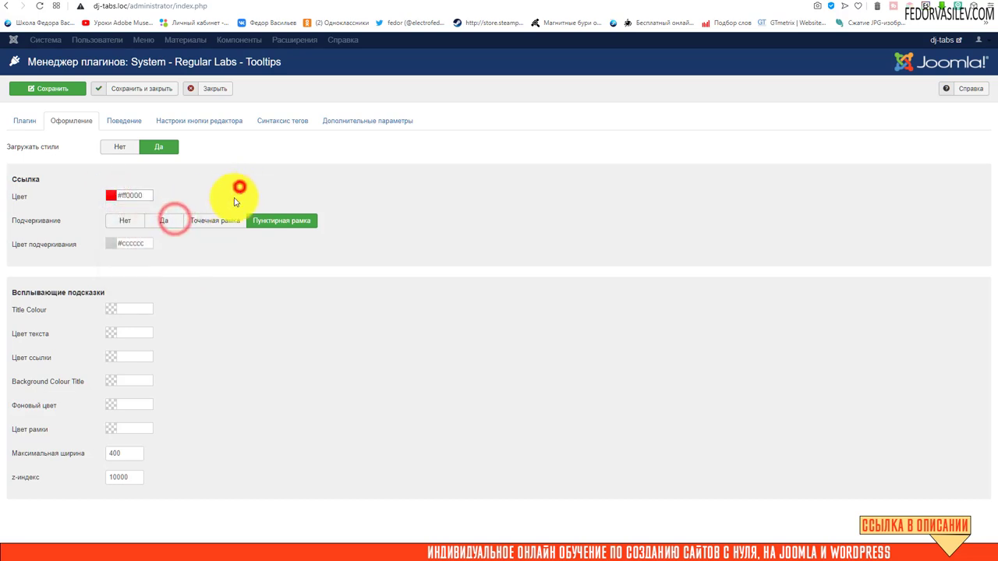
mouse_move(27, 230)
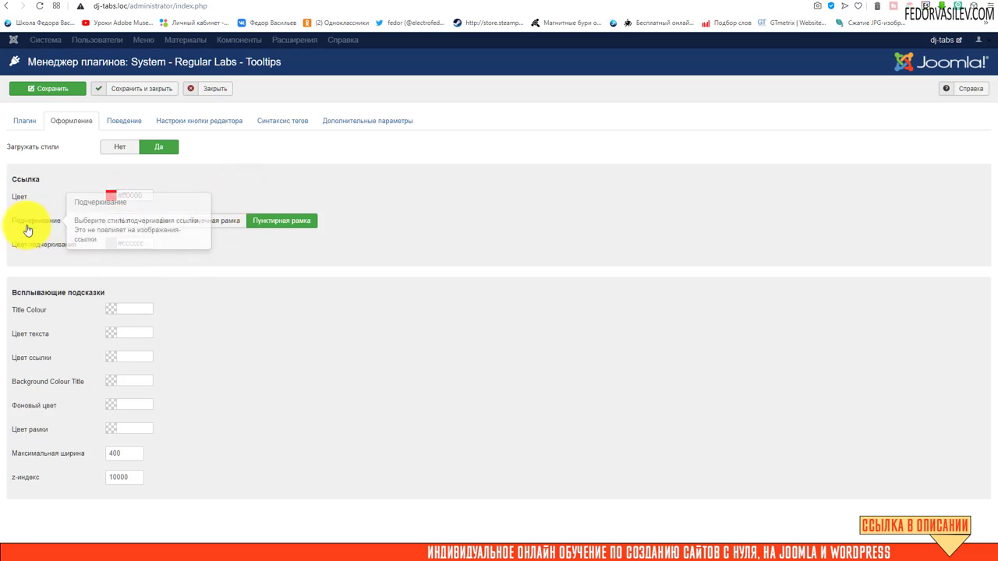
left_click(208, 226)
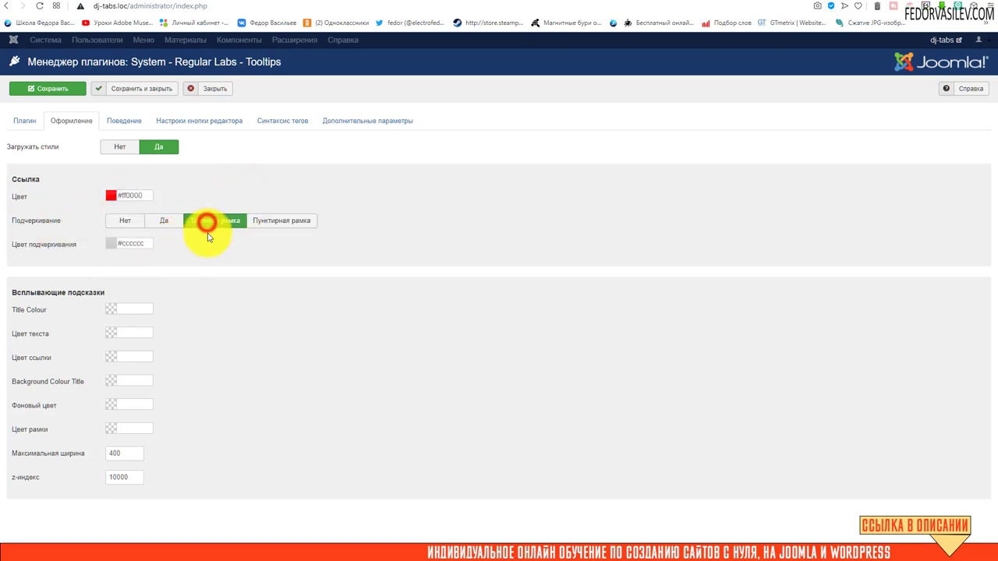
Save the plugin and check the restyled tooltip link "скачать" on the site's reloaded Home page.
left_click(888, 11)
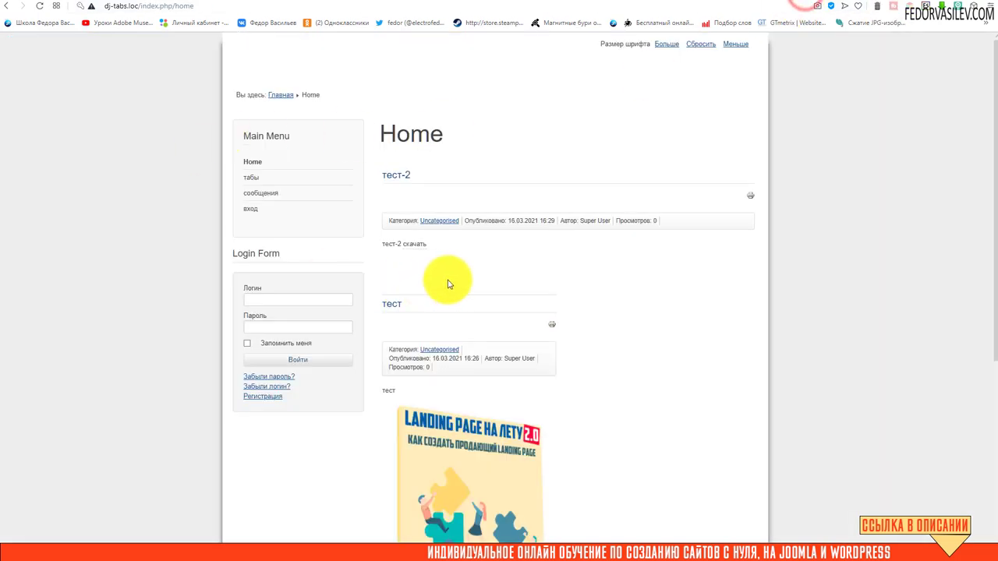
left_click(44, 8)
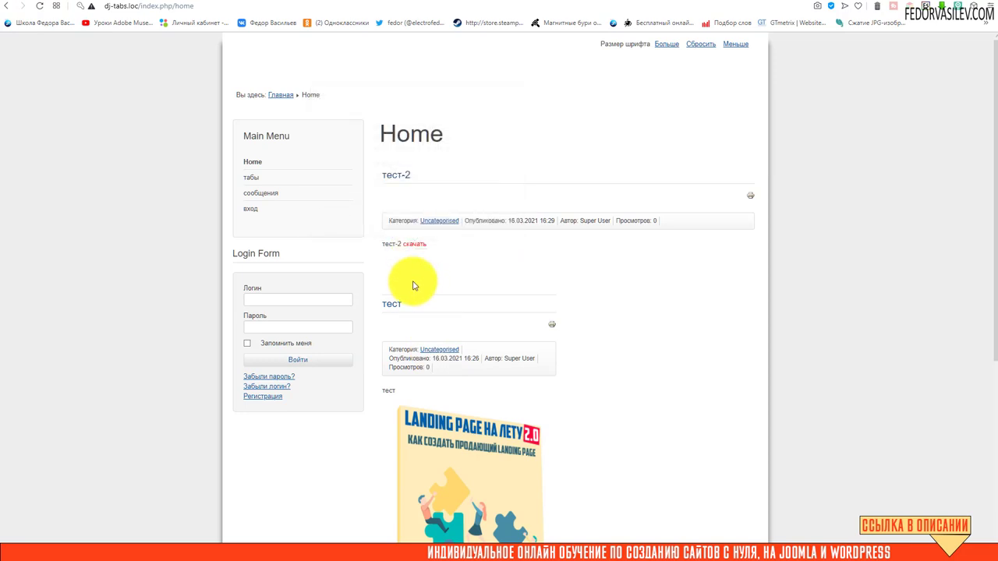
mouse_move(412, 251)
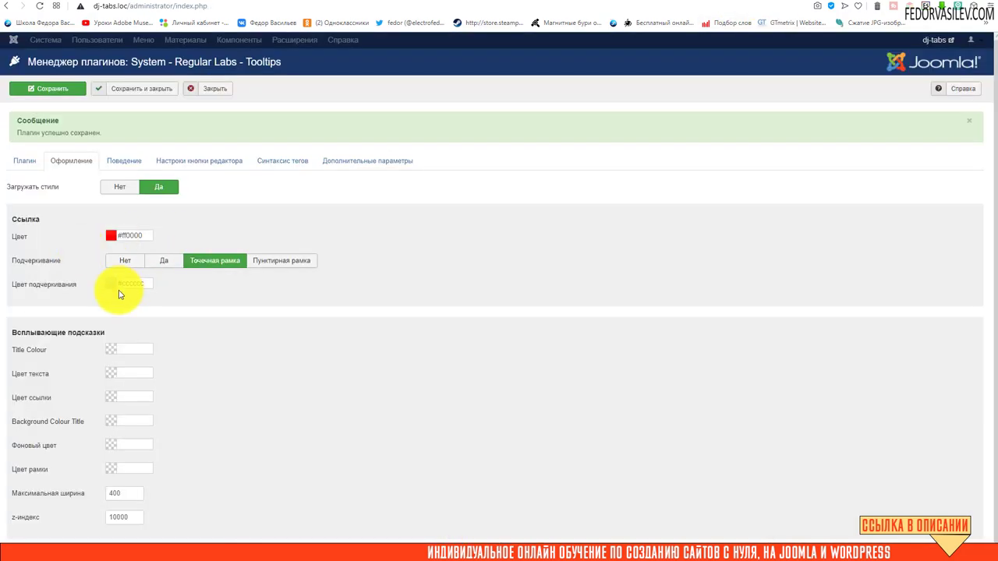
Set the tooltip link's underline colour to #21748f in the plugin's appearance settings.
mouse_move(47, 288)
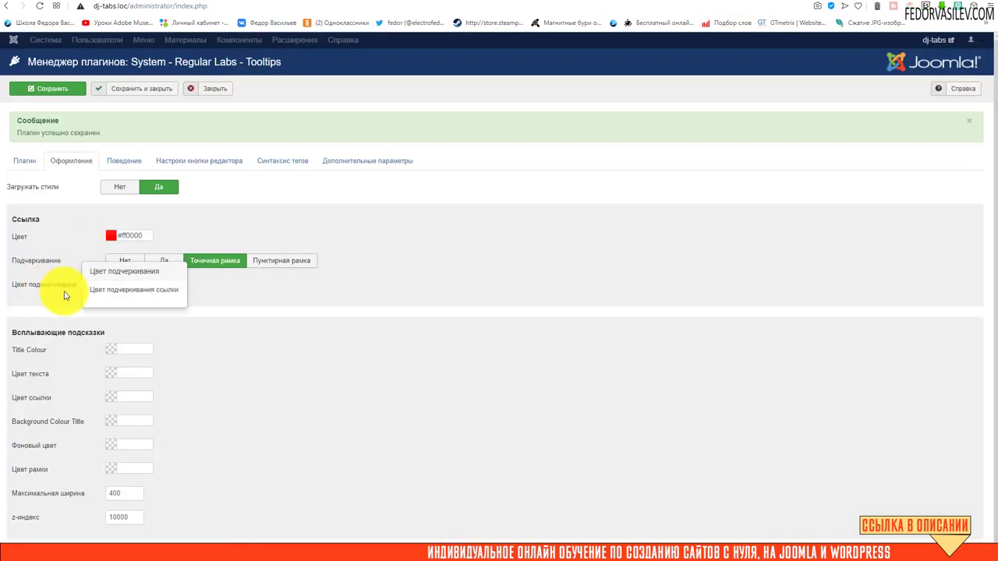
left_click(110, 284)
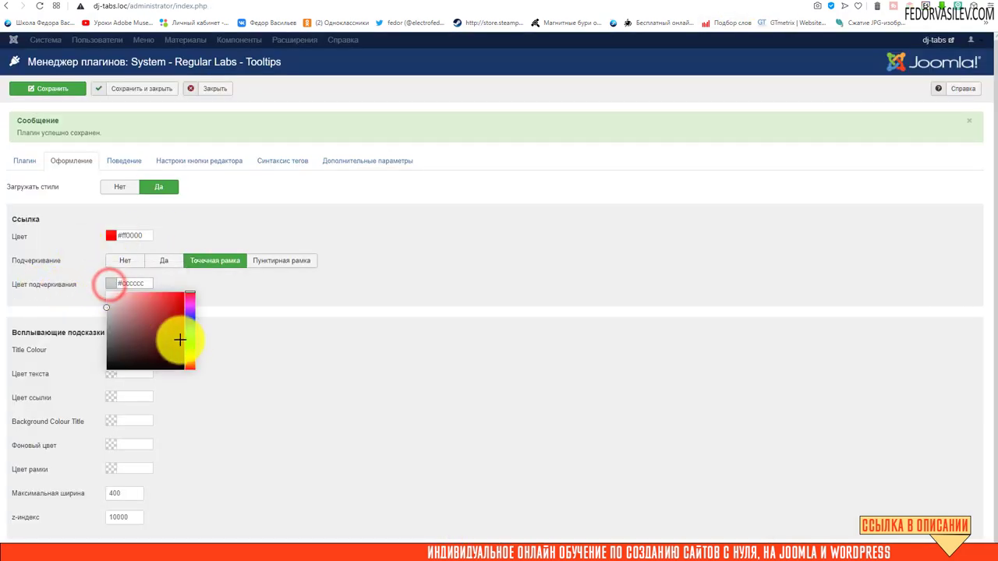
left_click_drag(190, 327, 229, 307)
left_click(263, 296)
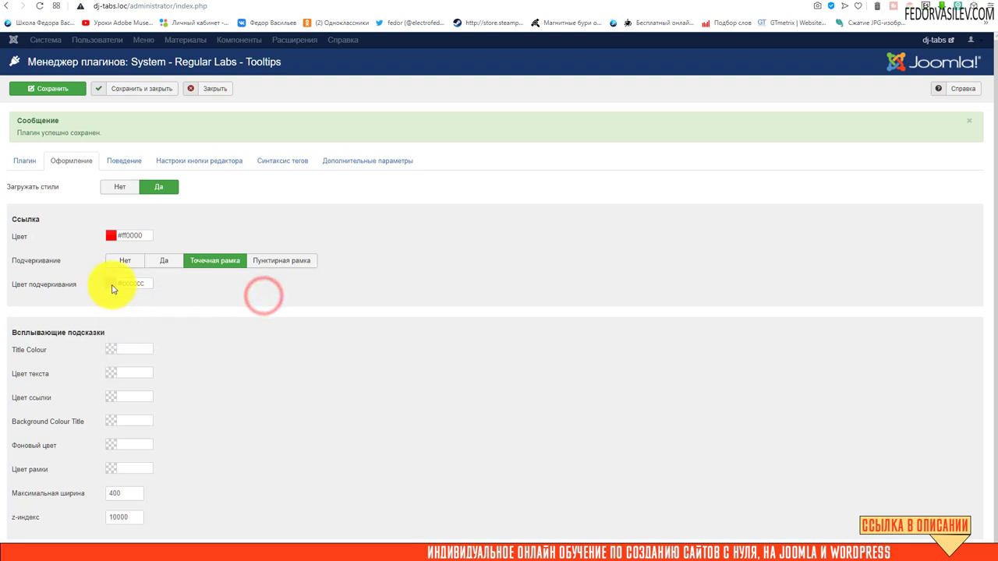
left_click(110, 284)
left_click(174, 323)
left_click(230, 302)
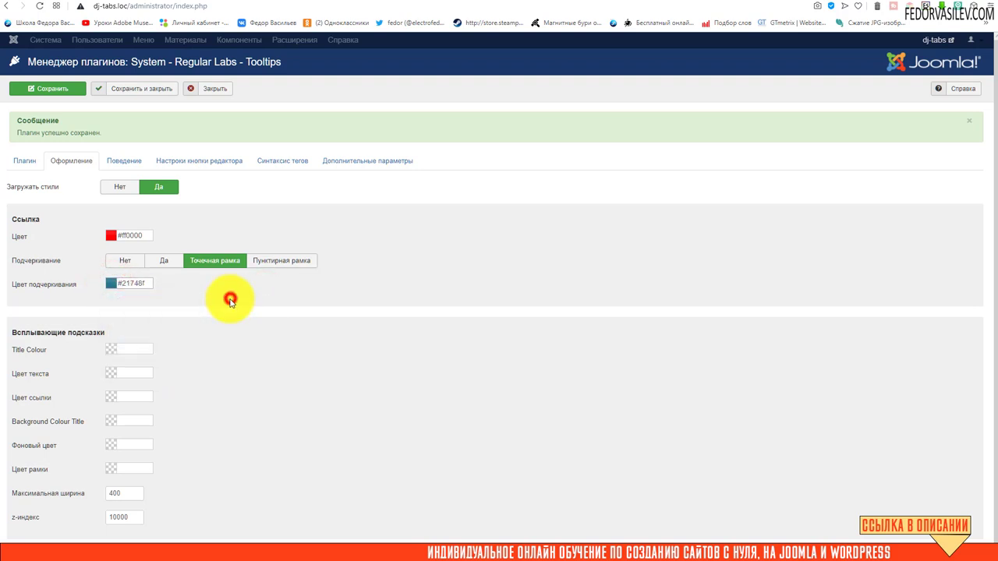
Set the pop-up tooltips' Background Colour Title to the pale yellow-green #f6fad0.
scroll(230, 301, "down", 1)
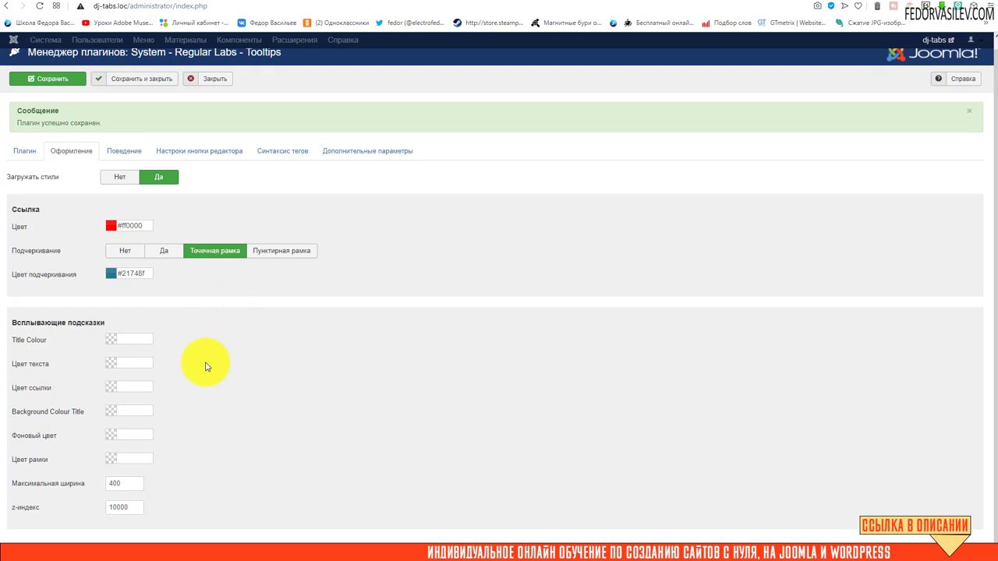
left_click(111, 410)
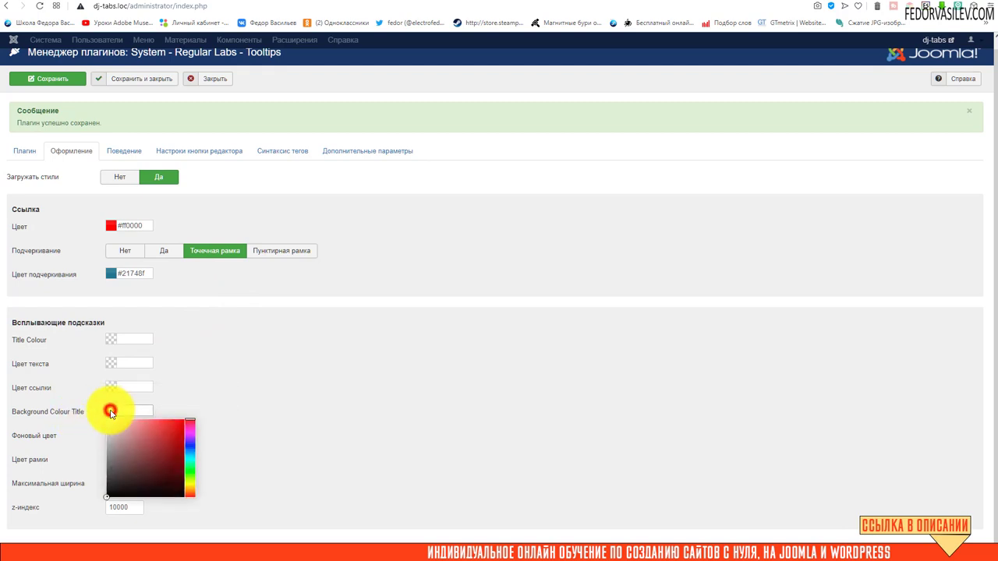
left_click(190, 477)
left_click(150, 456)
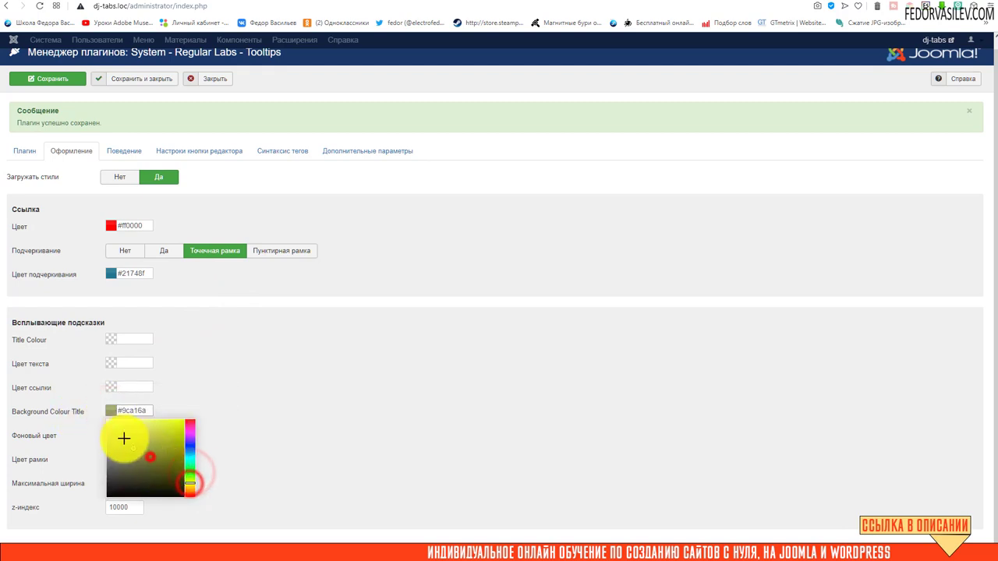
left_click(121, 422)
left_click(244, 371)
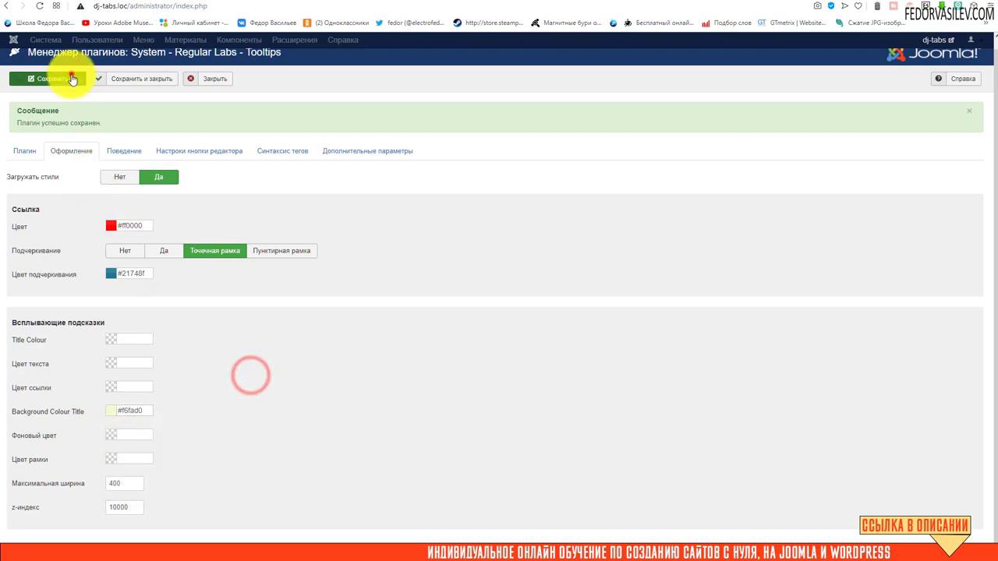
Save the plugin settings and check the tooltip's title background on the site's reloaded Home page.
left_click(70, 77)
left_click(779, 2)
left_click(39, 5)
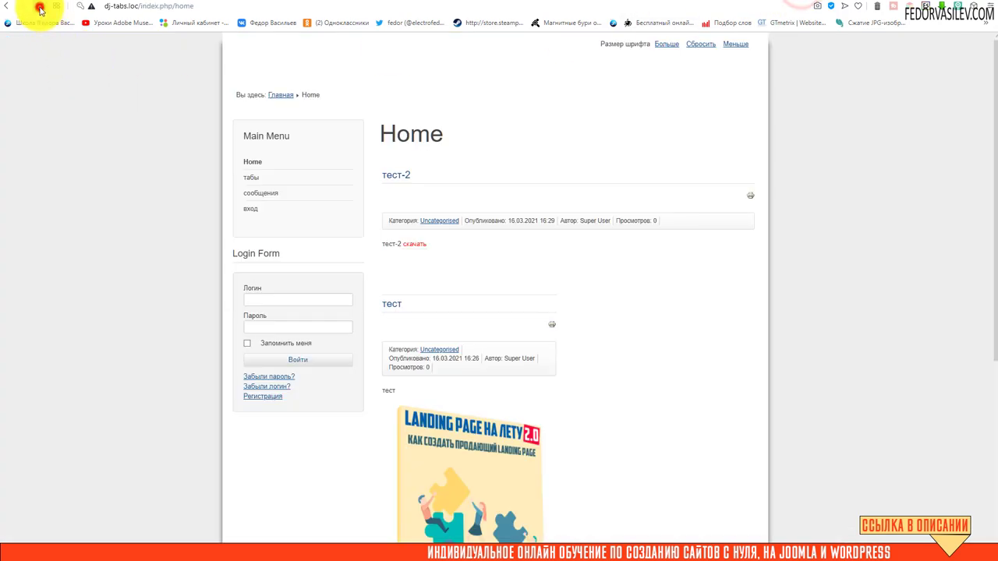
mouse_move(411, 249)
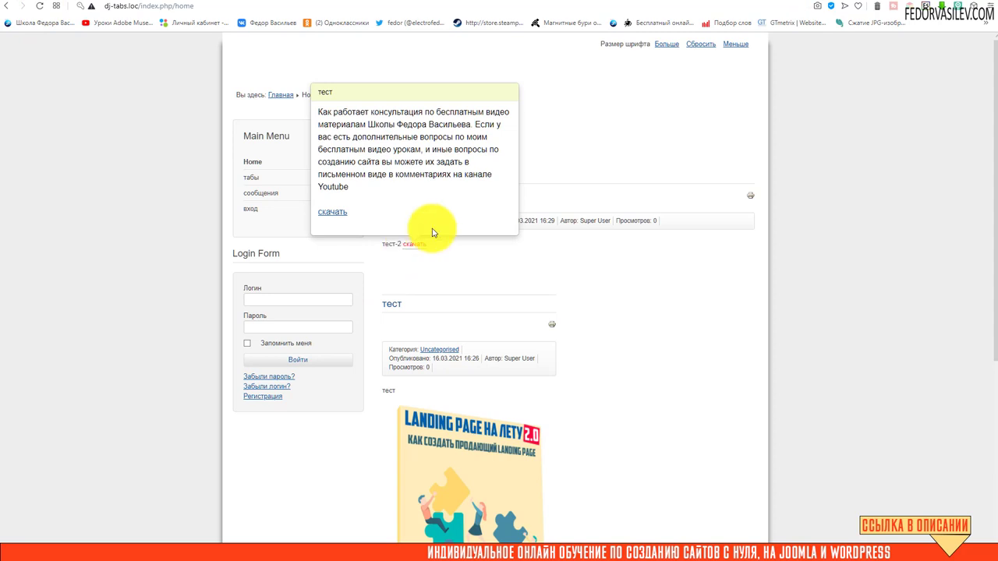
Examine the plugin's remaining tooltip colour options and its behaviour, editor button, tag syntax and additional parameter settings.
left_click(824, 5)
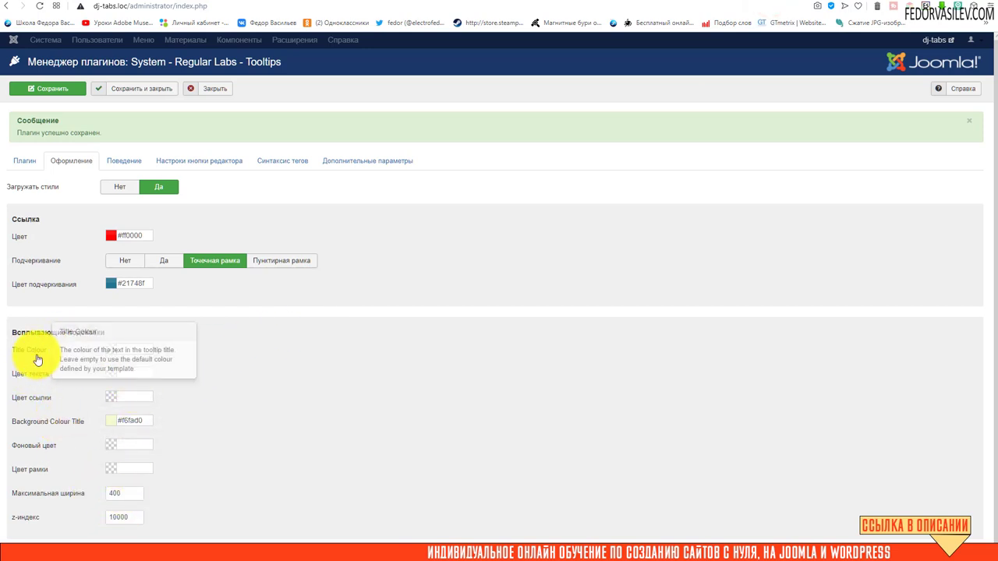
mouse_move(30, 380)
mouse_move(28, 404)
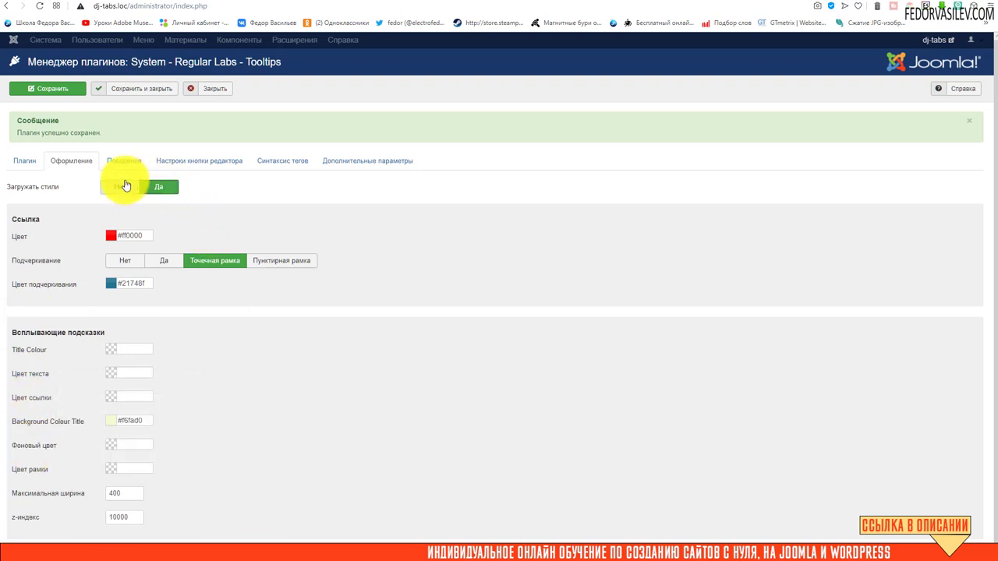
left_click(136, 164)
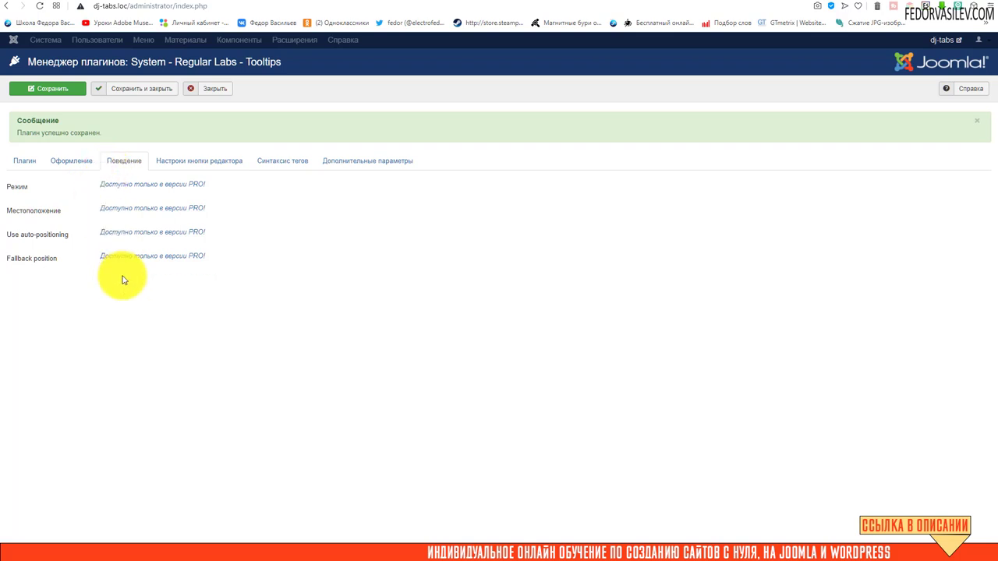
left_click(179, 165)
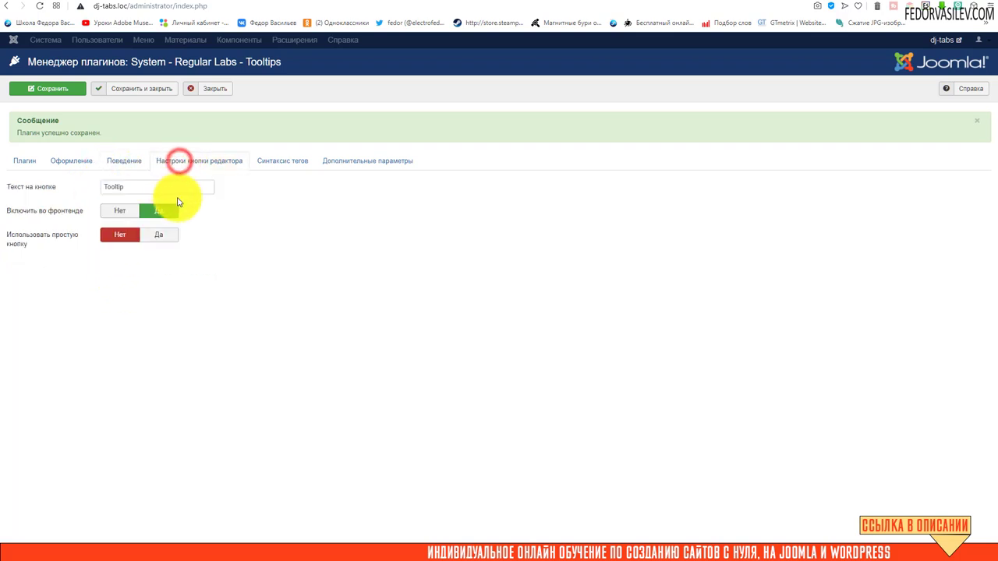
left_click(273, 166)
left_click(345, 164)
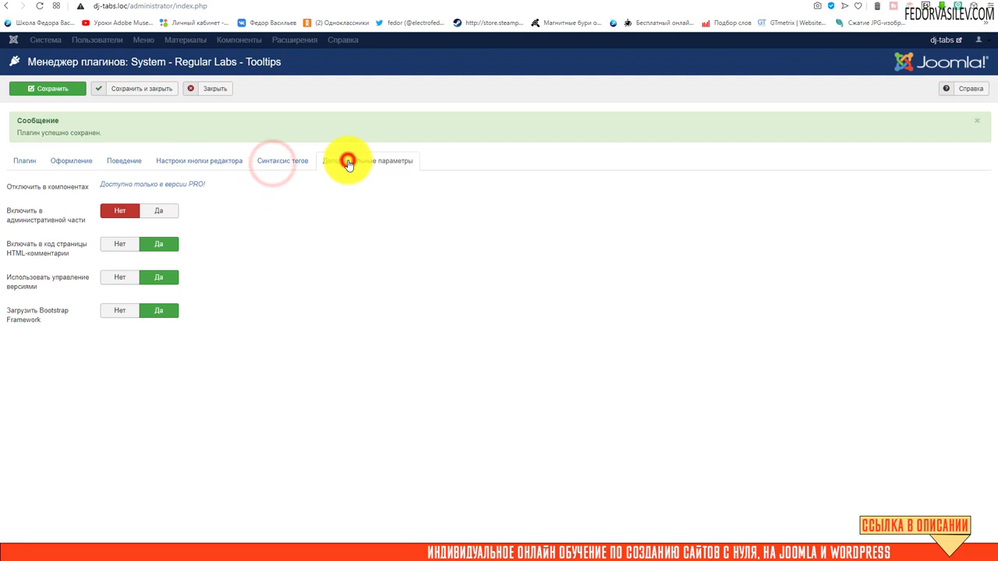
left_click(27, 162)
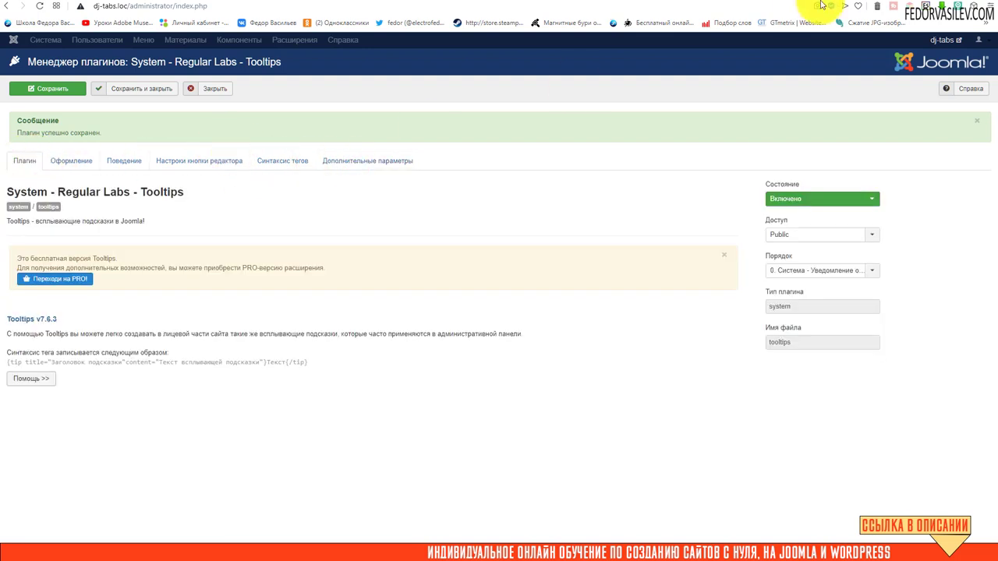
left_click(797, 3)
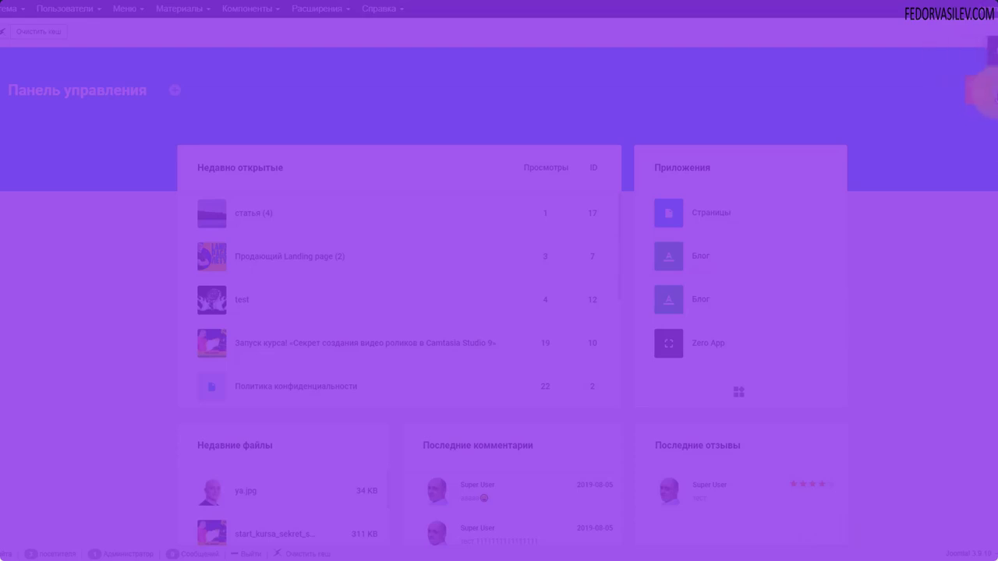
left_click(979, 90)
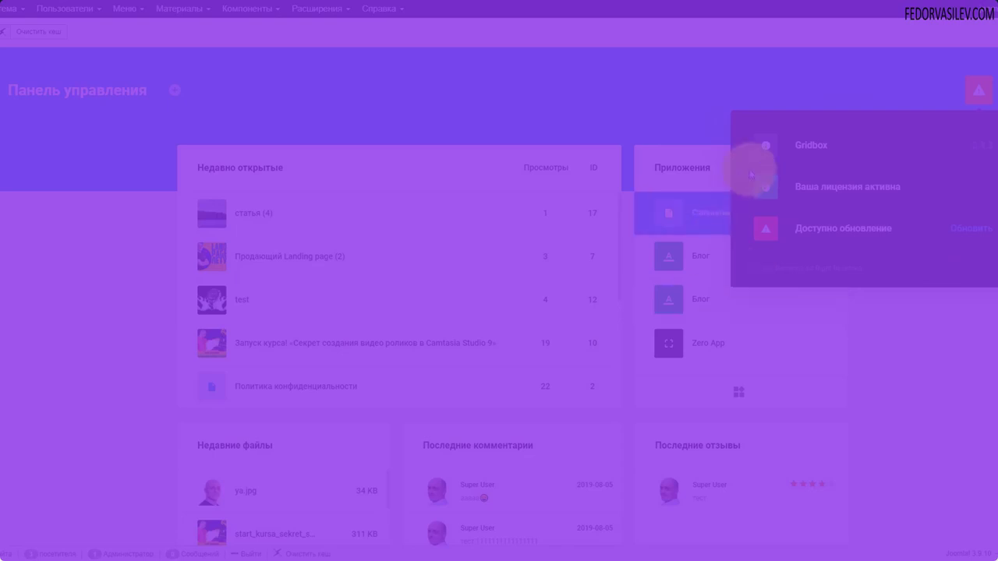
left_click(821, 195)
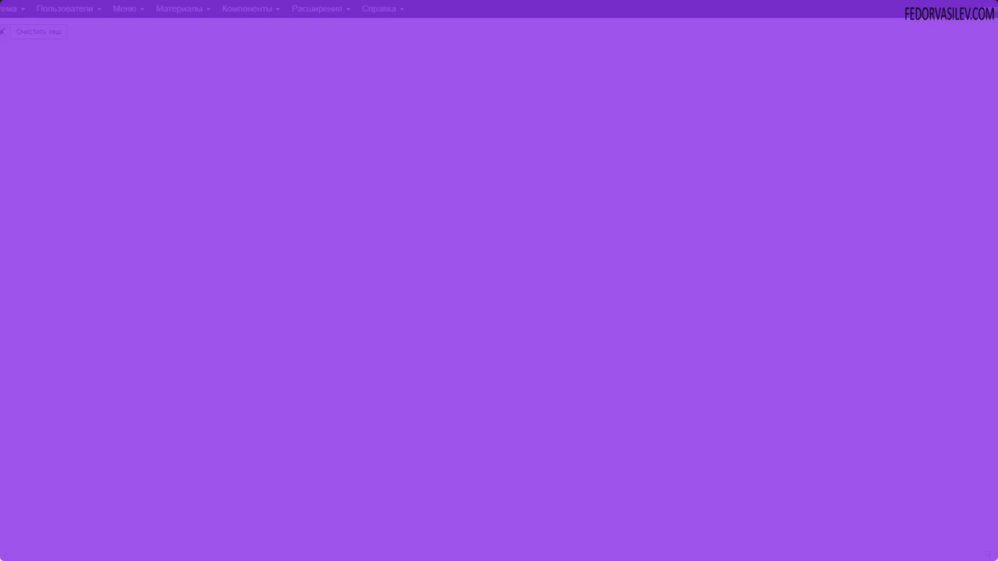
left_click(13, 192)
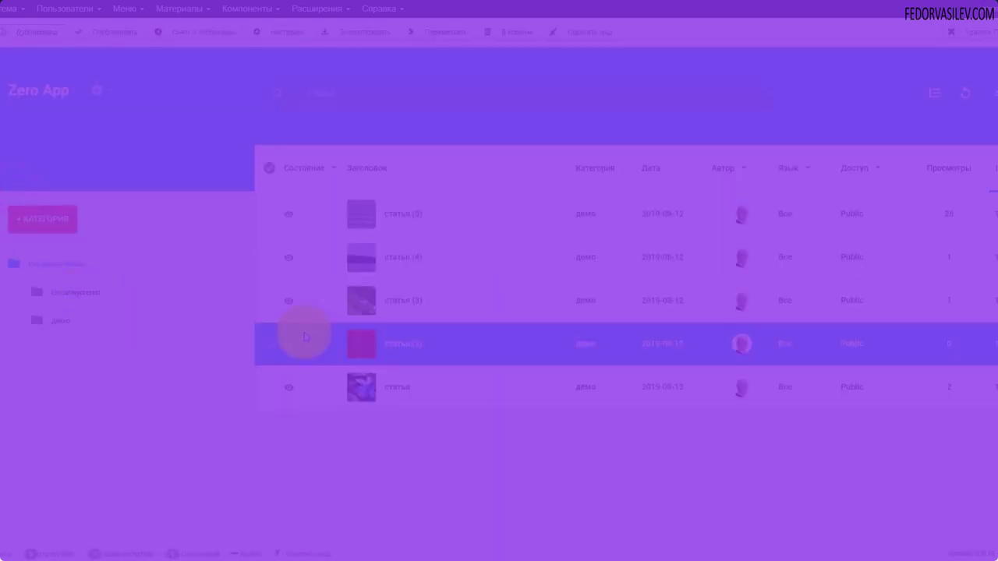
left_click(97, 92)
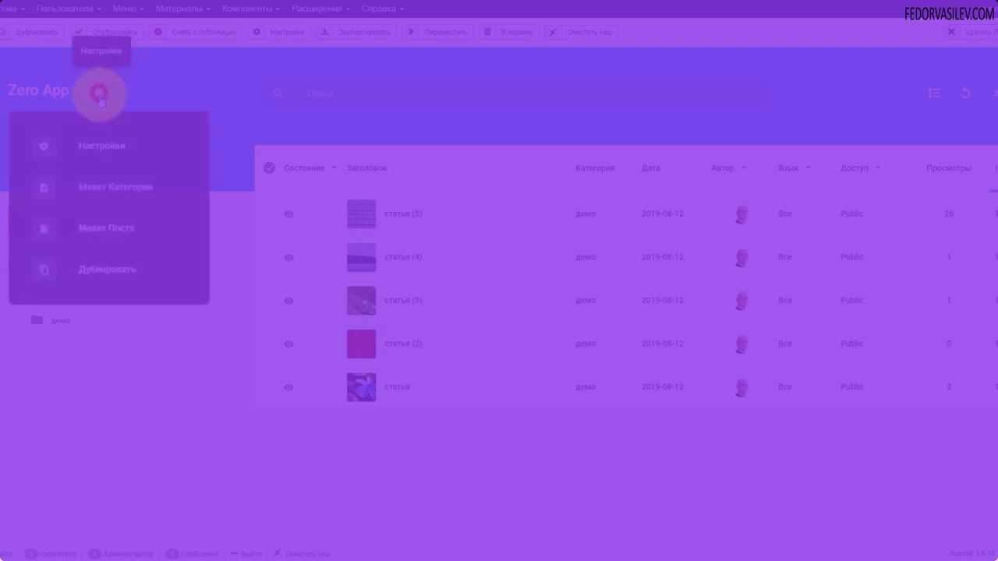
left_click(105, 233)
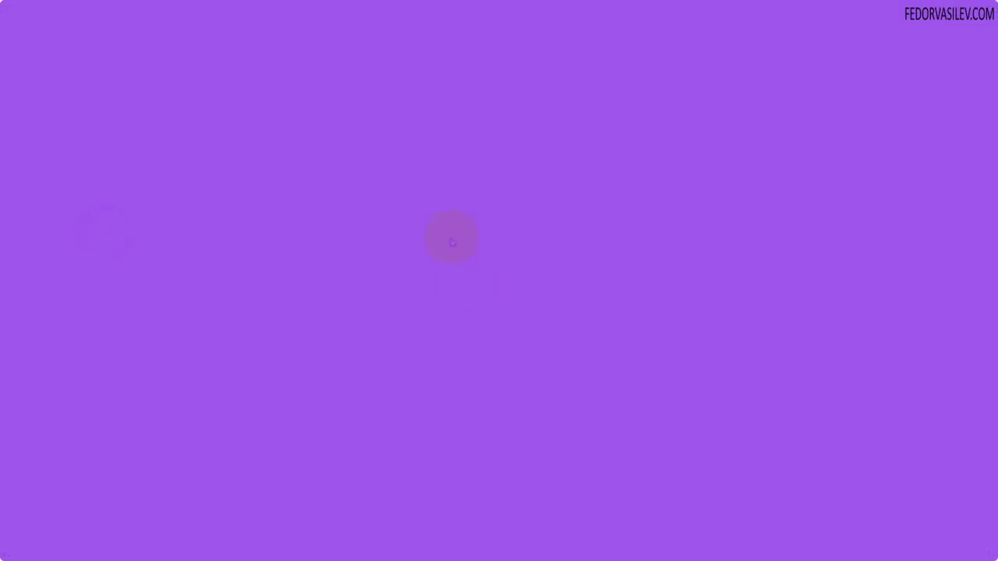